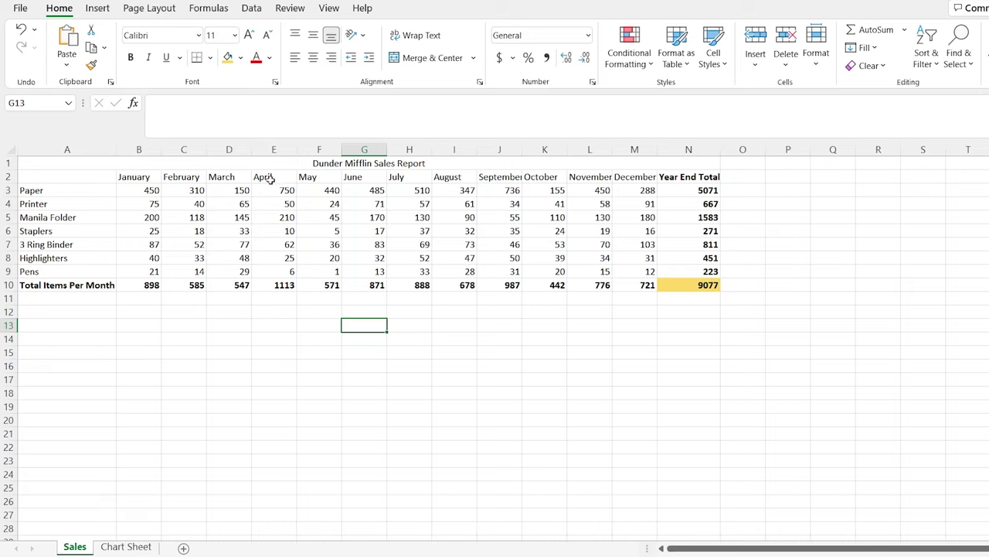
- Examine the monthly sales figures, the total row and Year End Total column, and the Chart Sheet
click(136, 189)
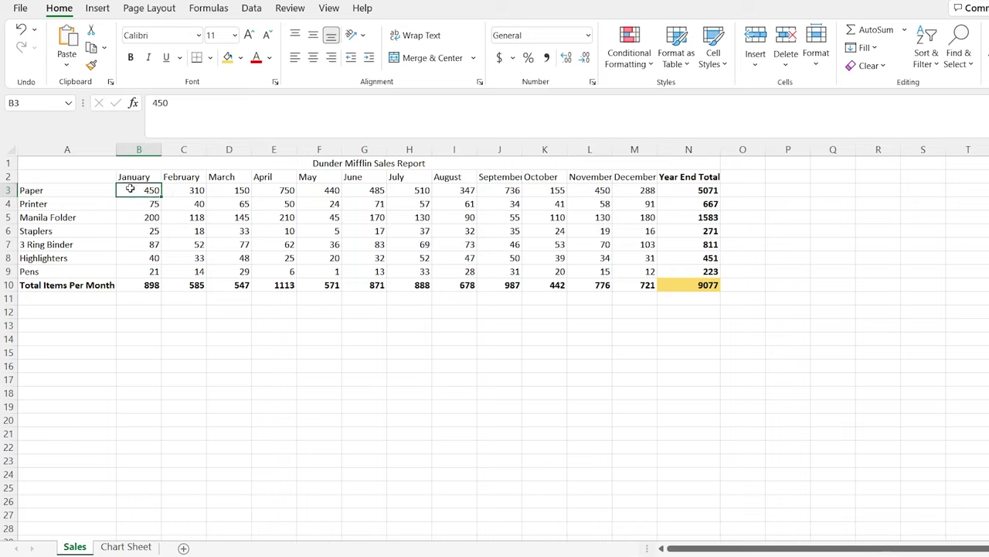
click(77, 285)
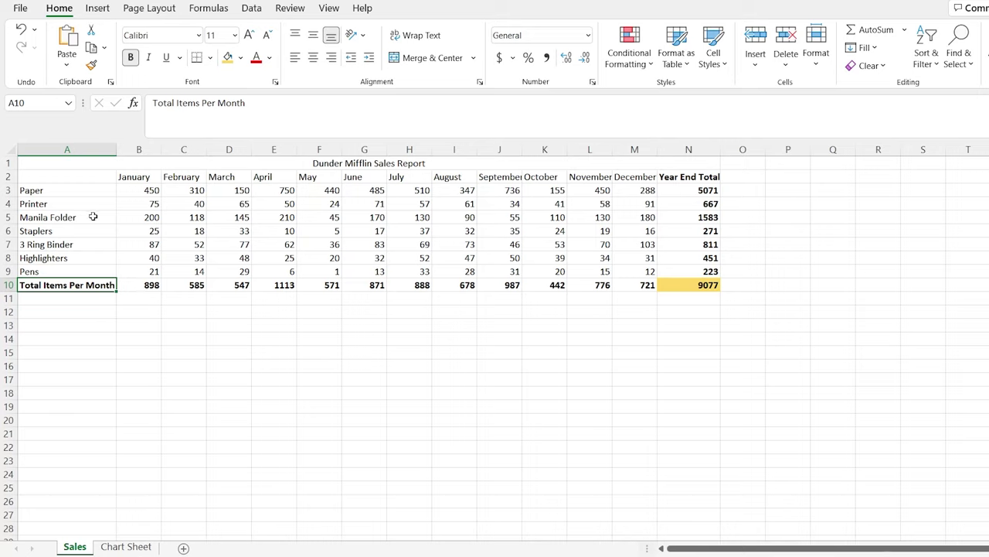
click(688, 193)
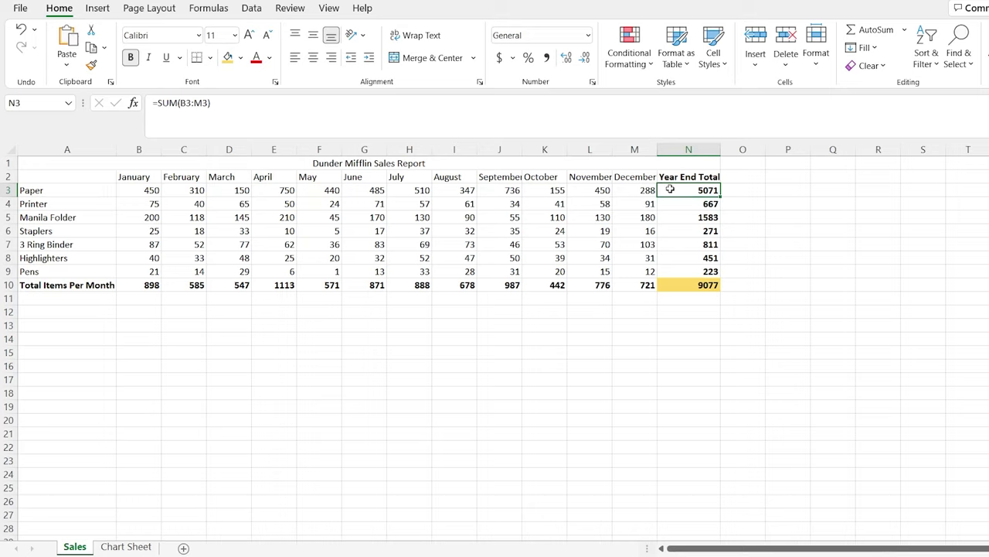
click(493, 342)
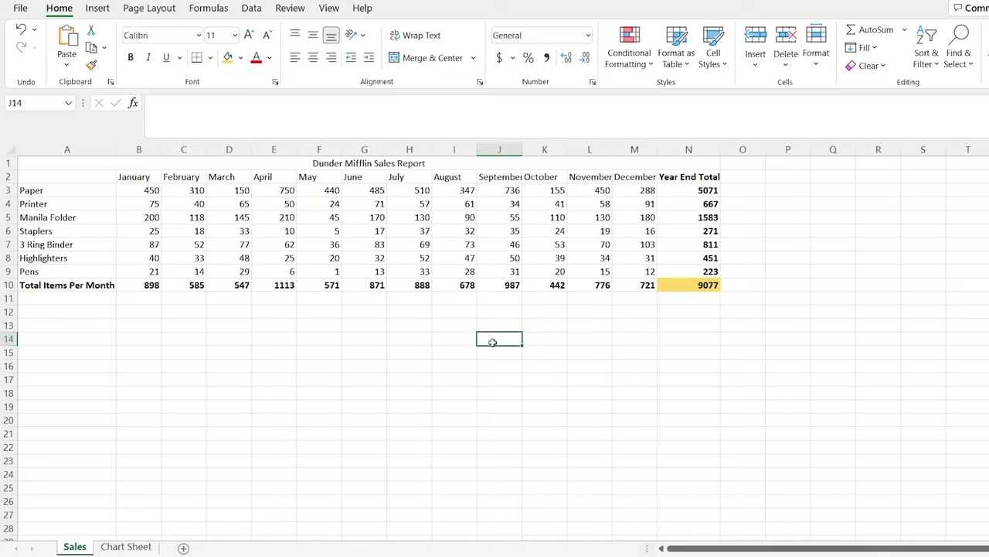
click(126, 547)
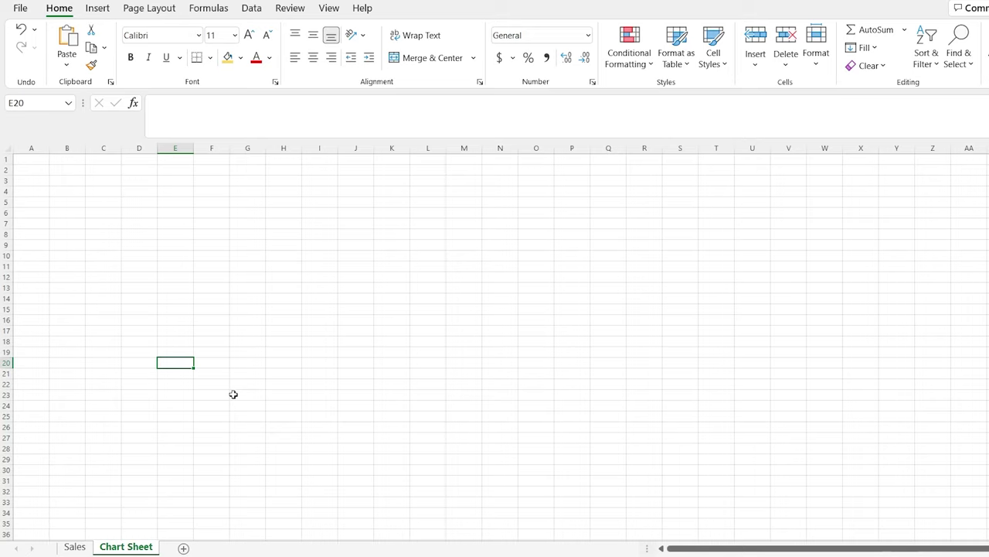
click(75, 546)
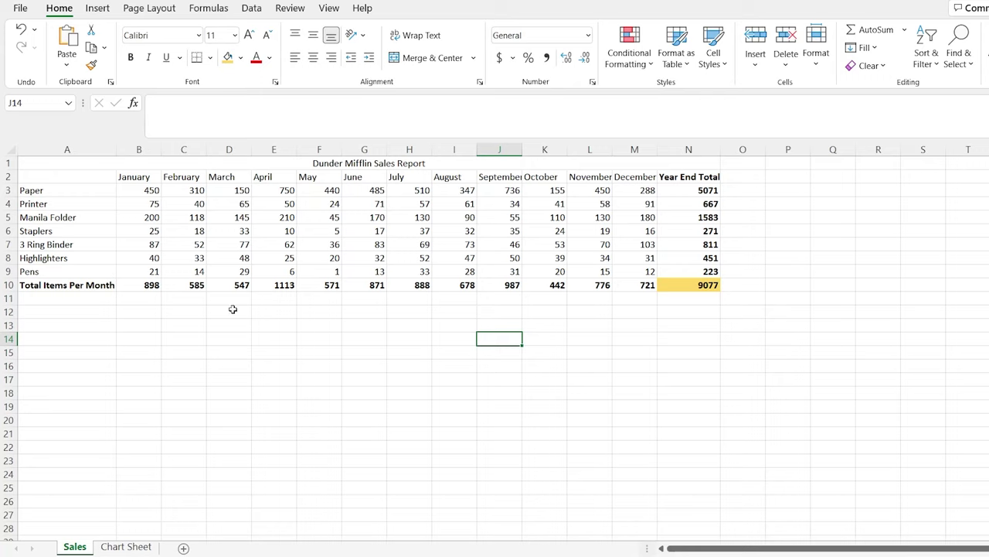
- Insert a 2-D clustered column chart from the range A2:N10 and place it just below the sales table
drag(82, 174, 674, 288)
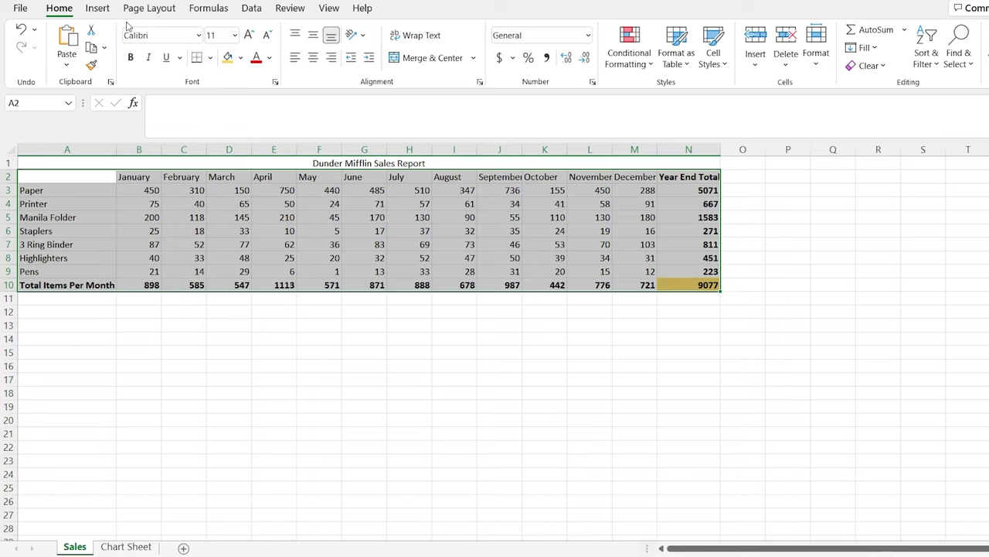
click(98, 9)
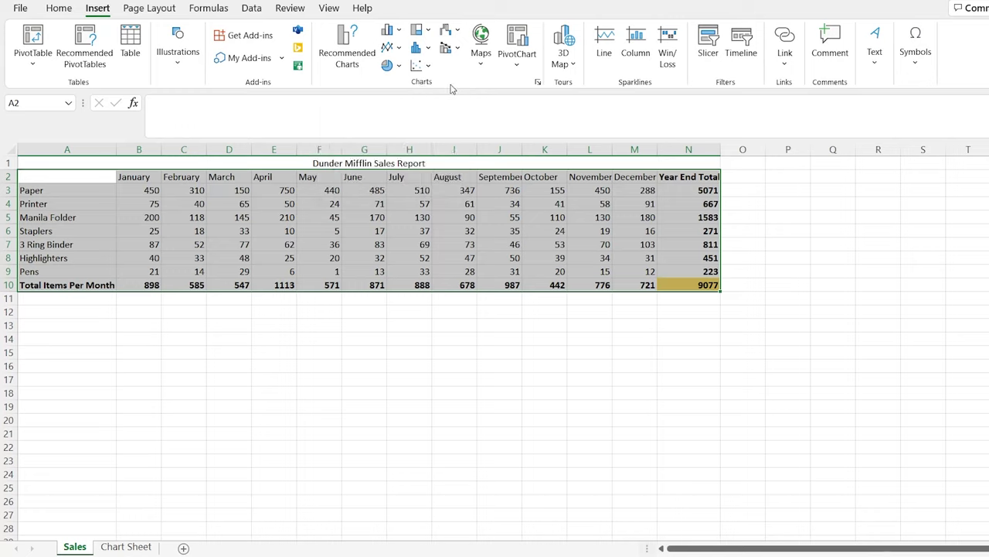
click(399, 31)
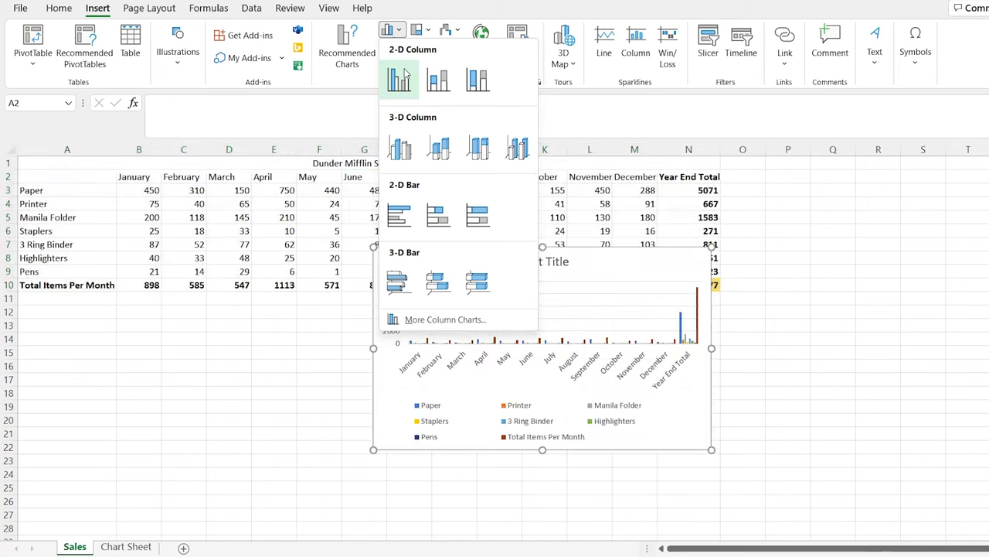
click(401, 79)
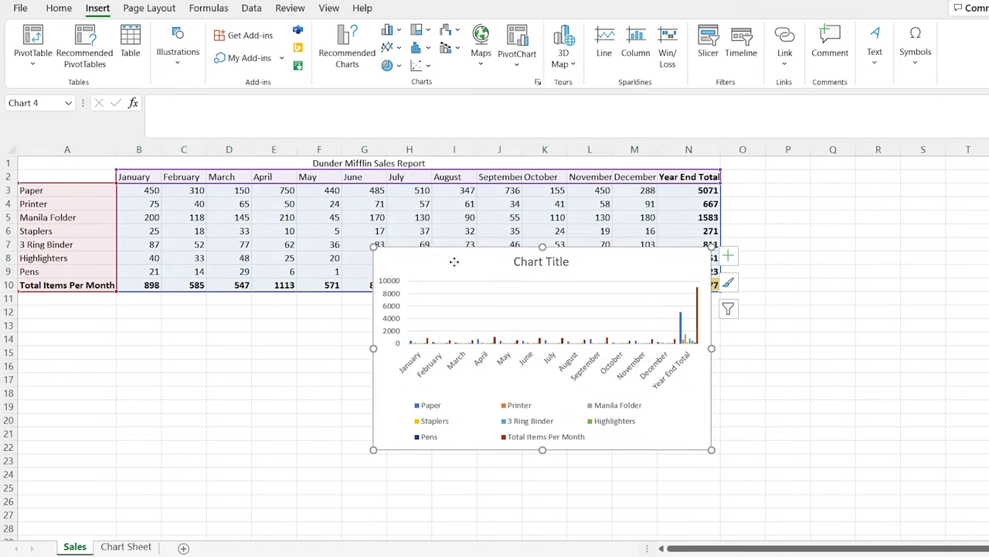
drag(455, 261, 299, 310)
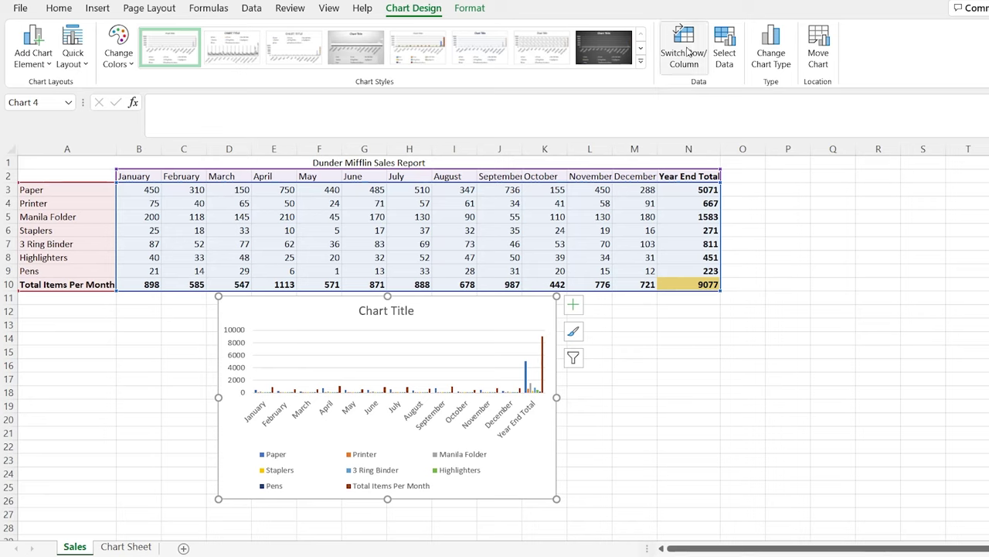
- Try switching the chart's rows and columns, and look at its source data settings
click(686, 51)
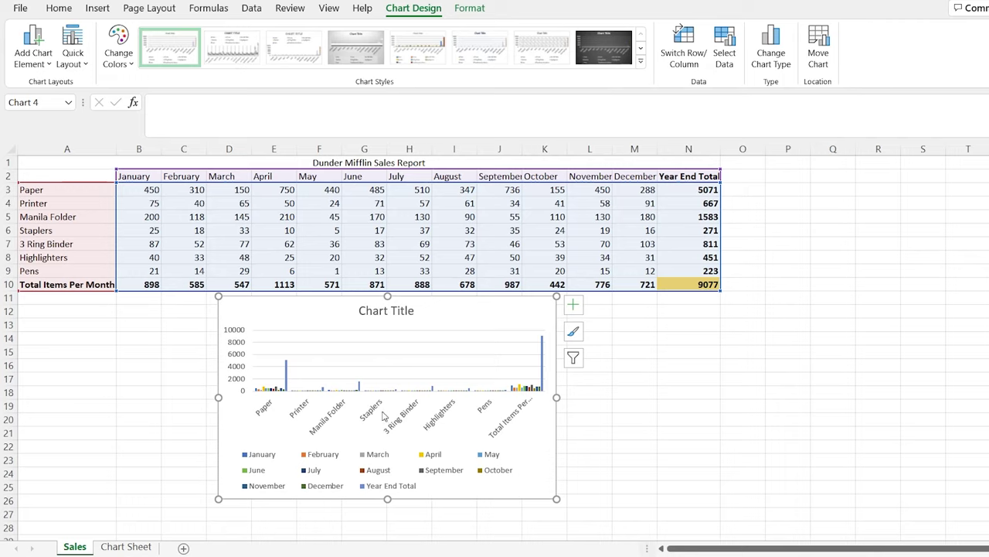
click(690, 59)
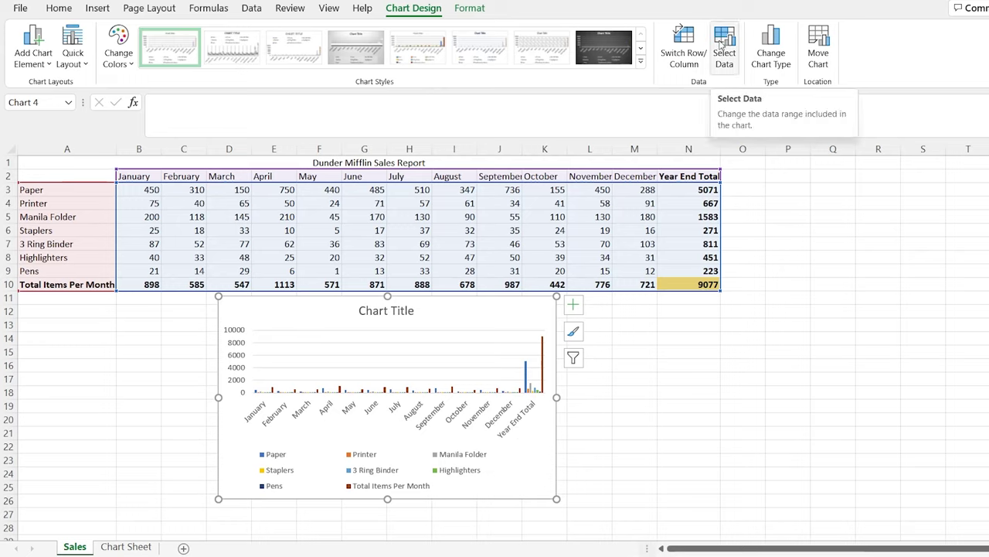
click(722, 46)
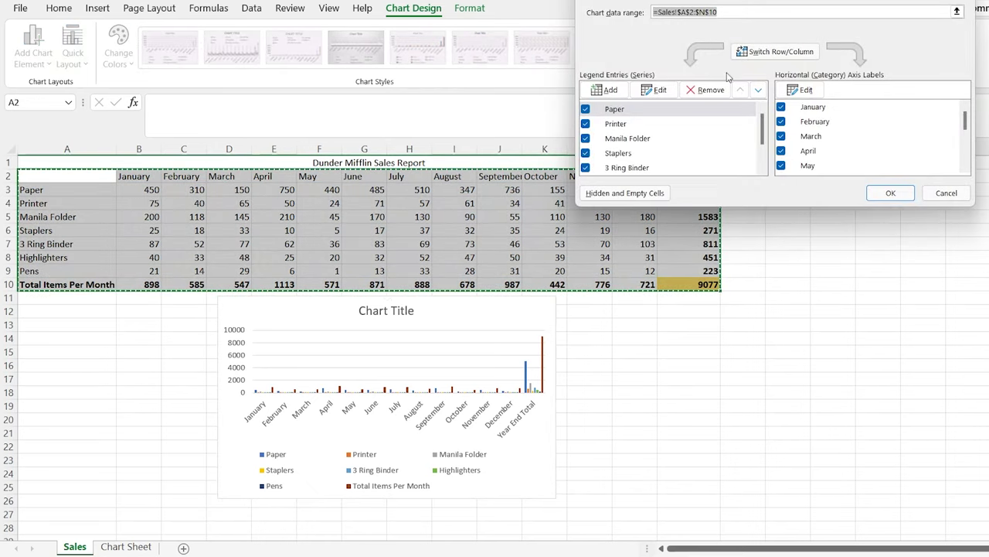
click(949, 194)
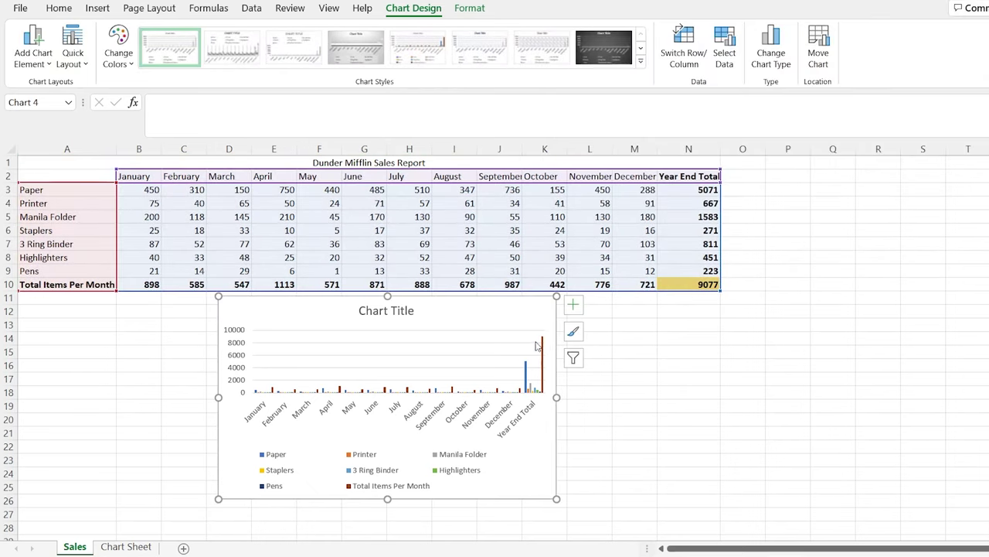
- Filter the Total Items Per Month series and the Year End Total category out of the chart
click(573, 358)
scroll(684, 344, down, 3)
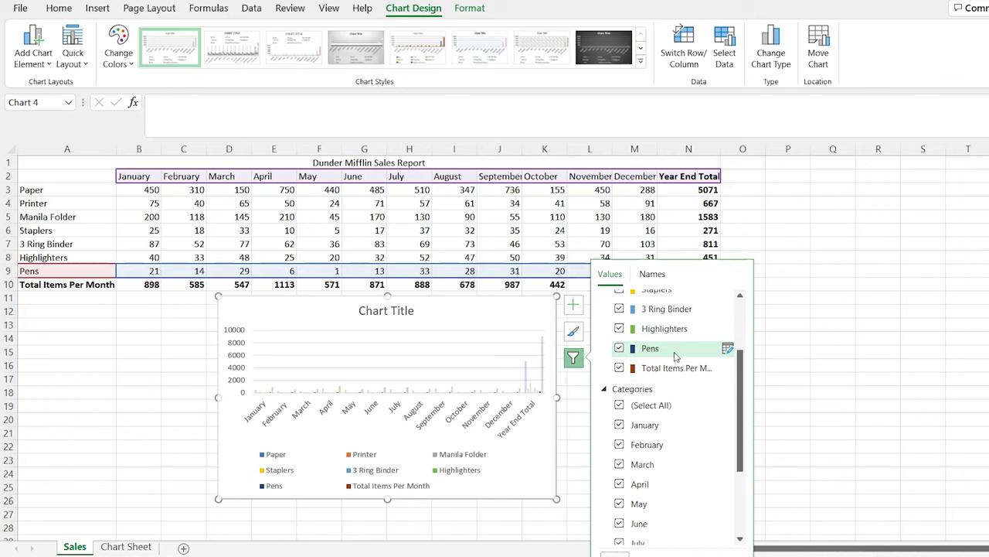
scroll(657, 530, up, 4)
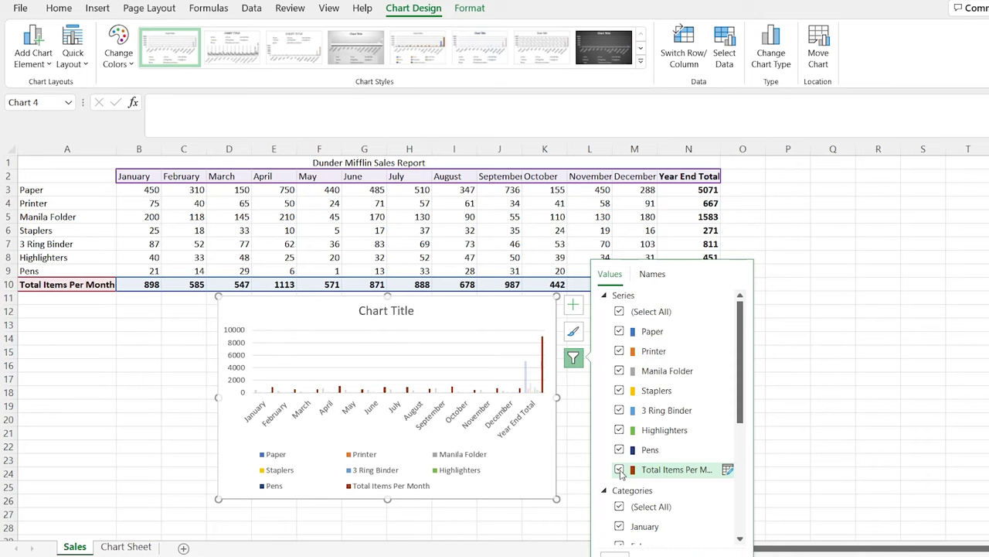
click(619, 469)
scroll(654, 406, down, 4)
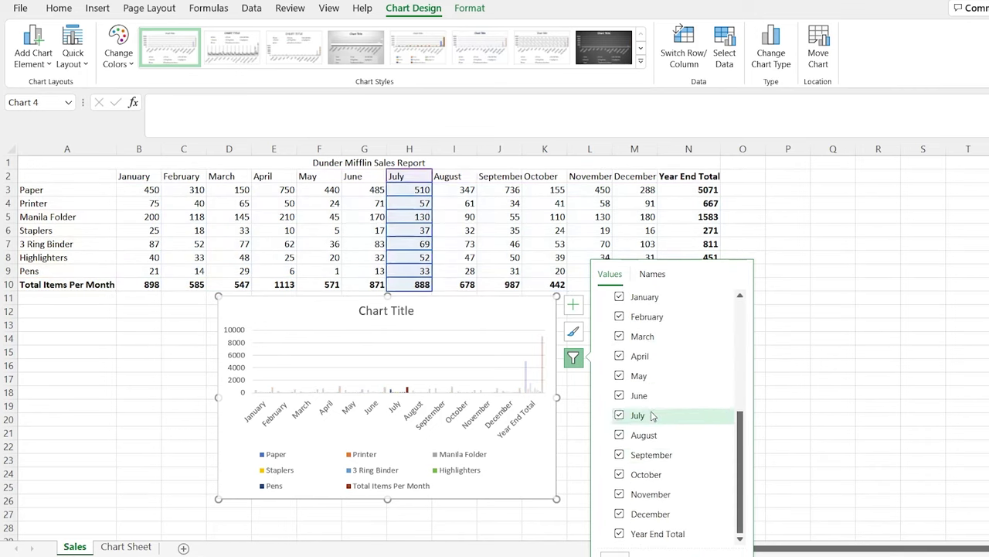
click(619, 533)
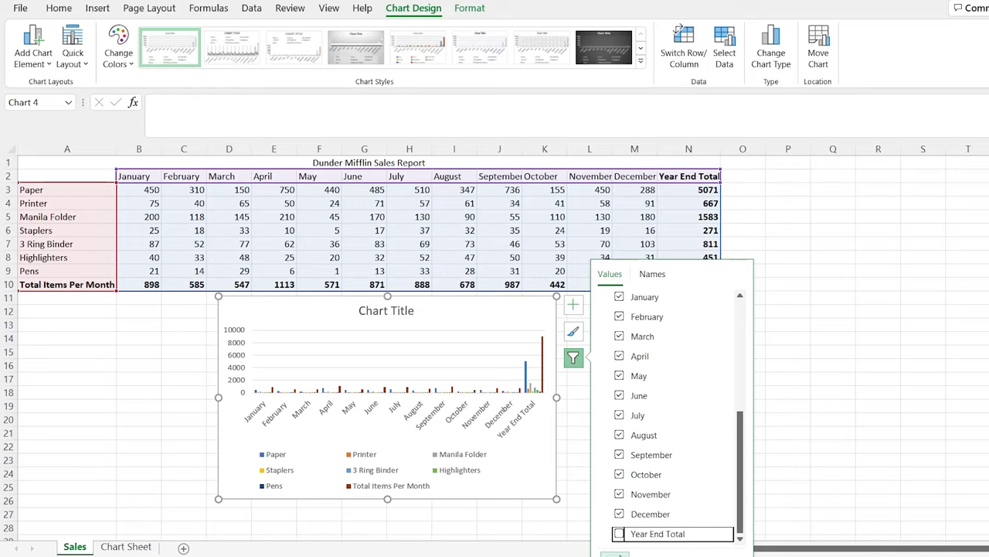
click(614, 553)
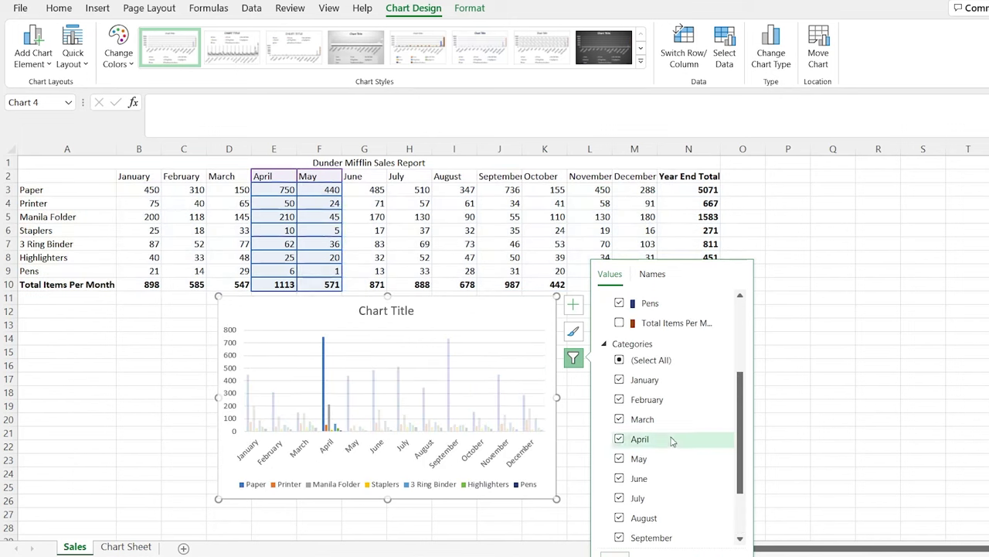
click(573, 357)
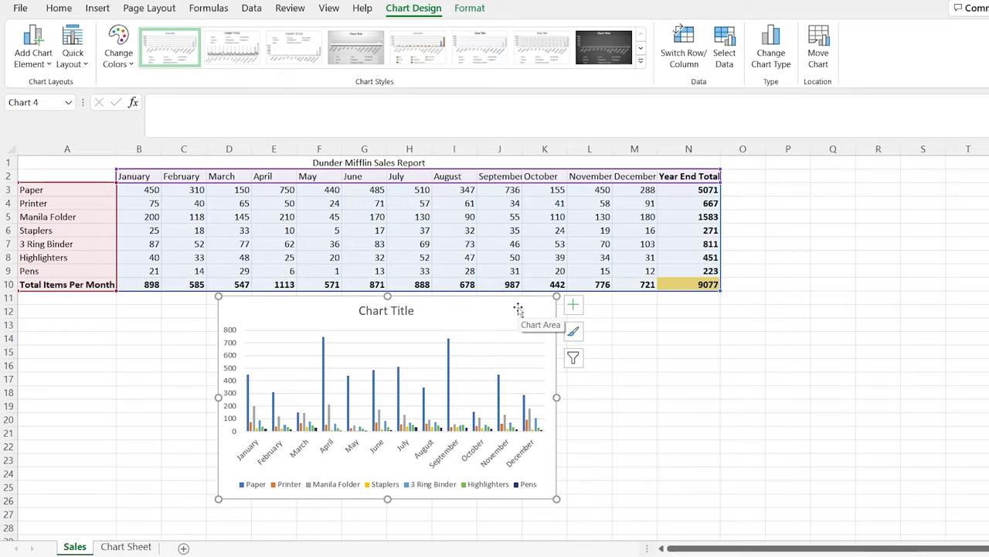
- Change the chart title to "Products Sold Per Month"
double_click(395, 310)
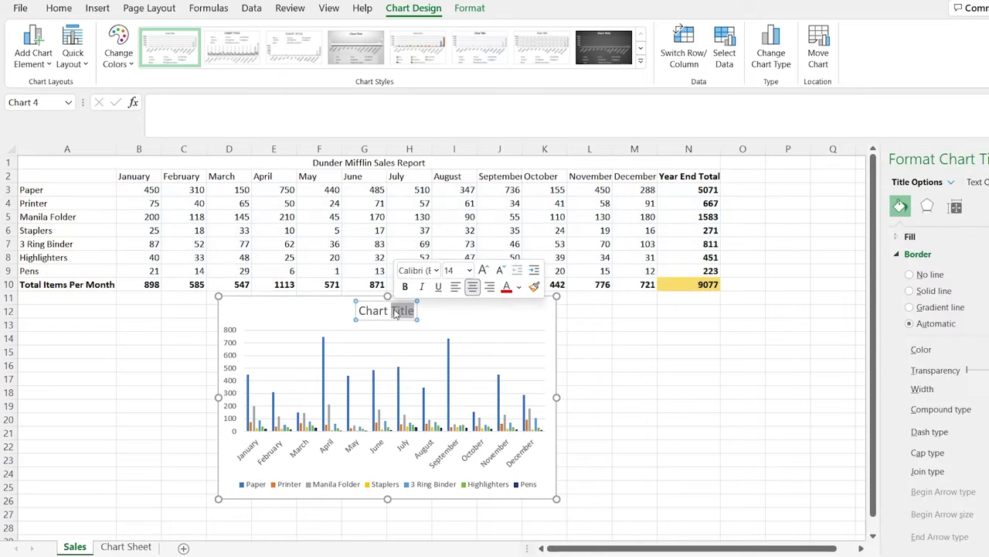
click(391, 309)
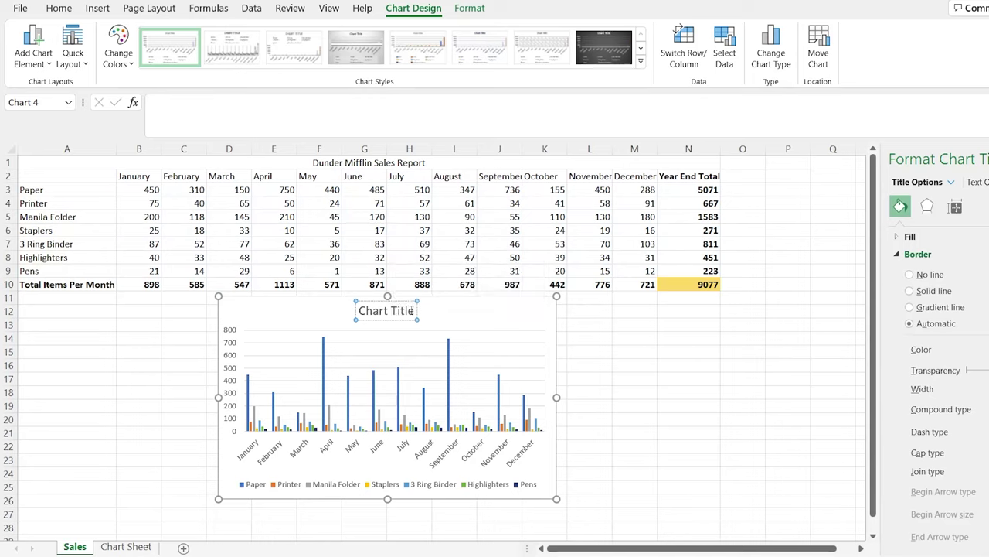
drag(412, 310, 361, 315)
text(Prod)
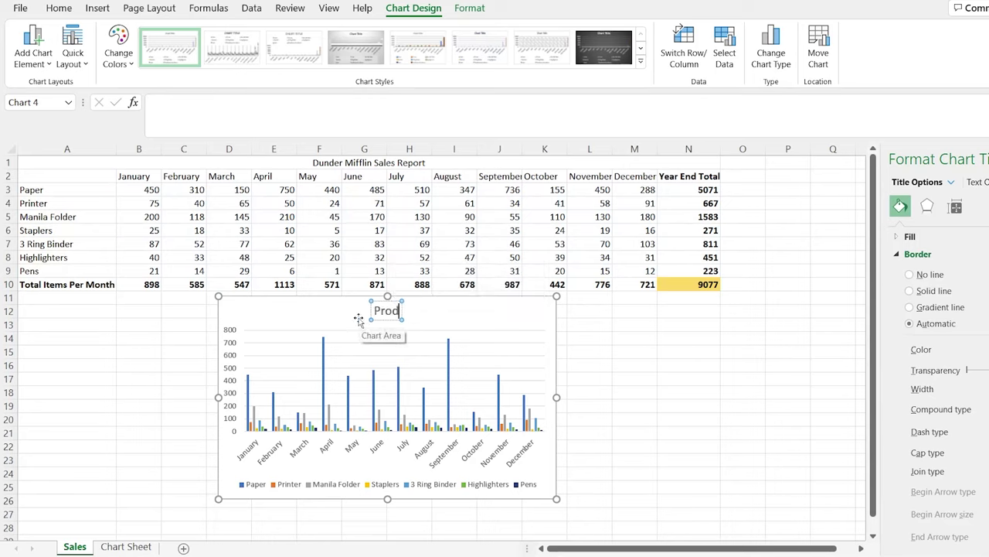
text(ucts Sold)
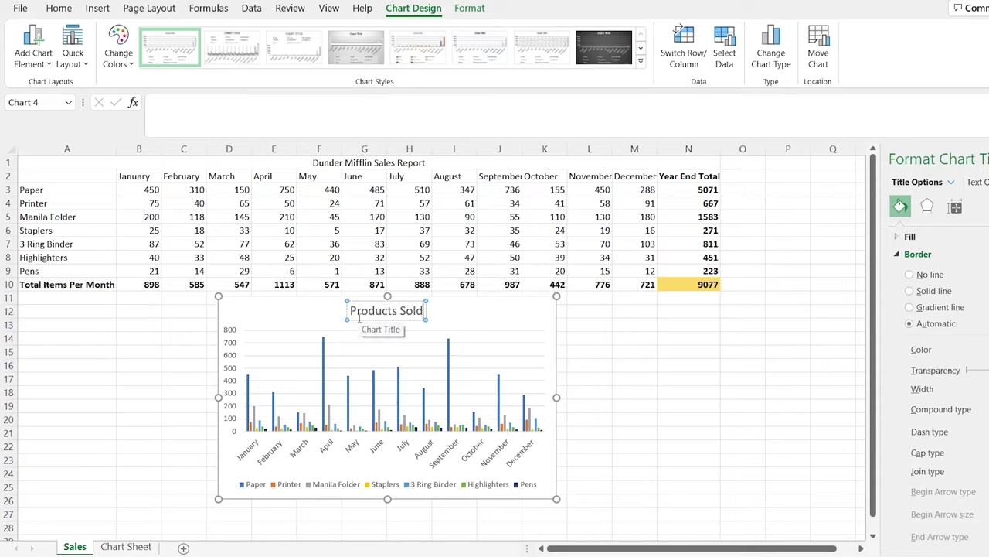
text( Per Month)
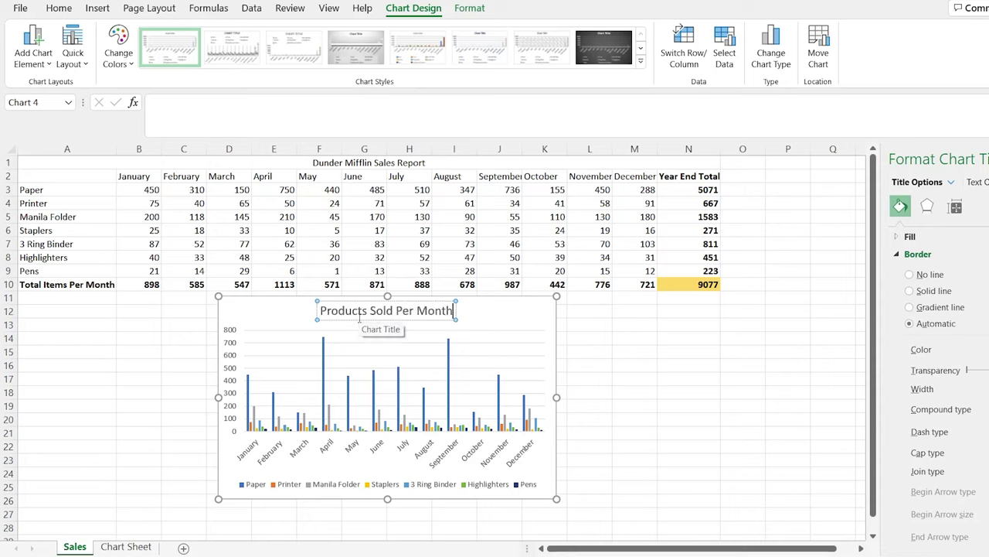
click(485, 311)
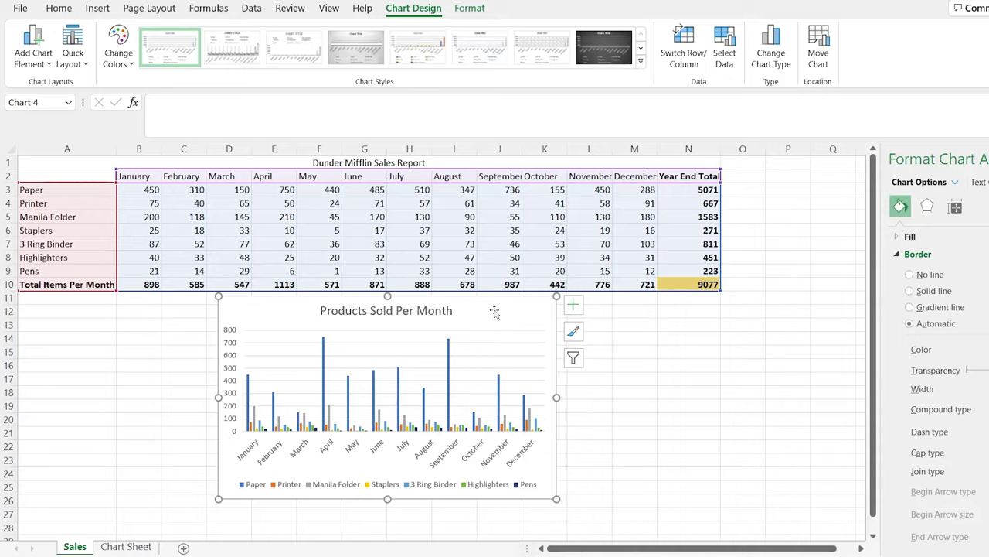
click(821, 51)
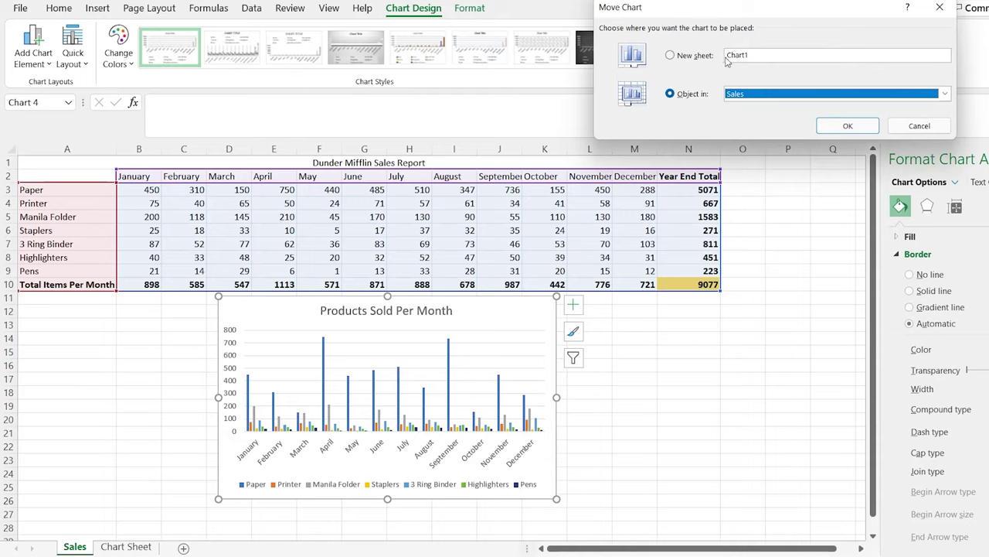
click(945, 94)
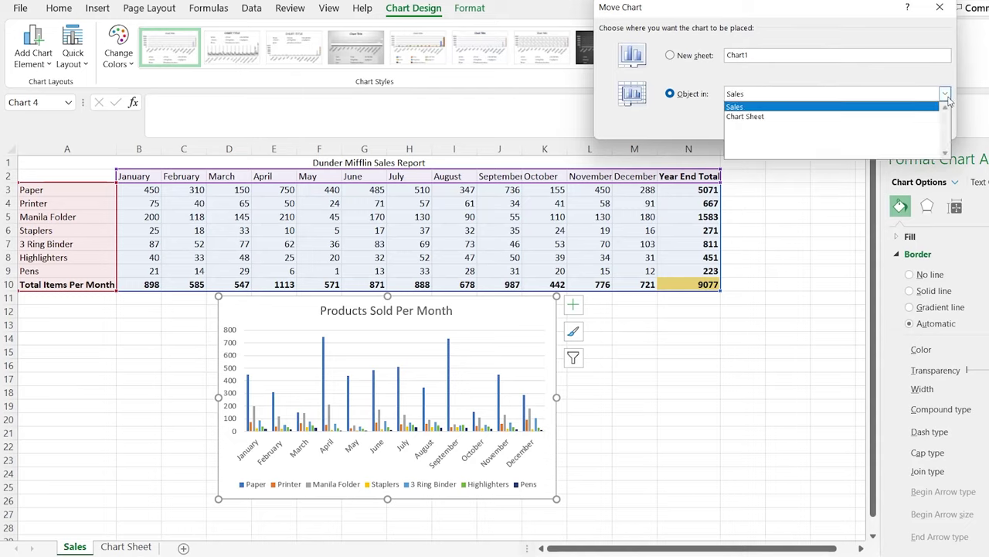
click(893, 82)
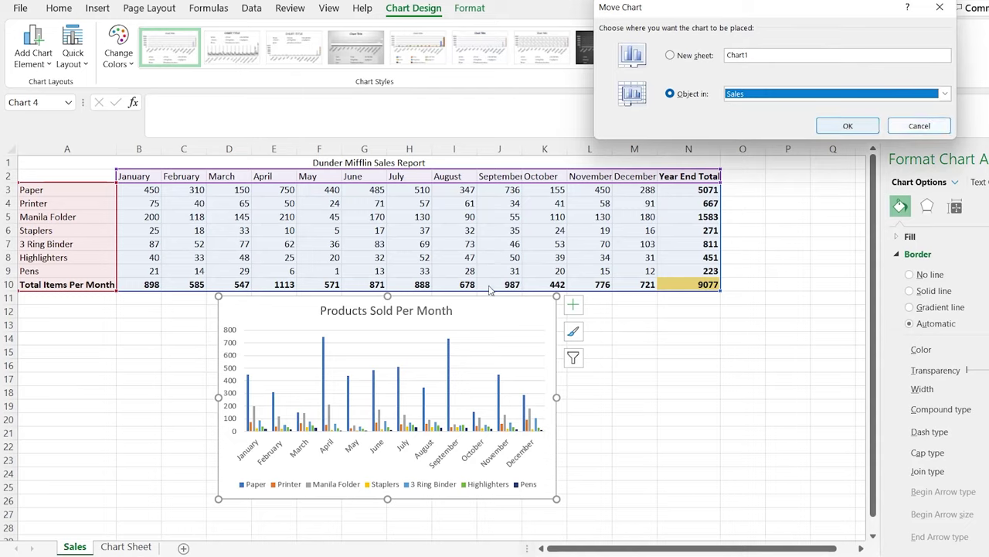
click(908, 125)
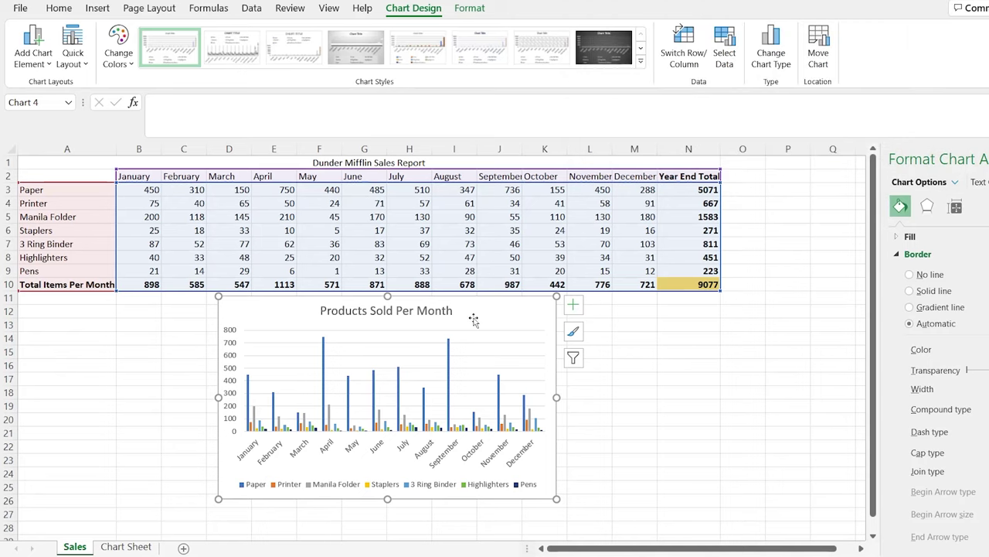
- Place a copy of the Products Sold Per Month chart on the Chart Sheet, starting at cell B2, and return to the Sales sheet
click(126, 547)
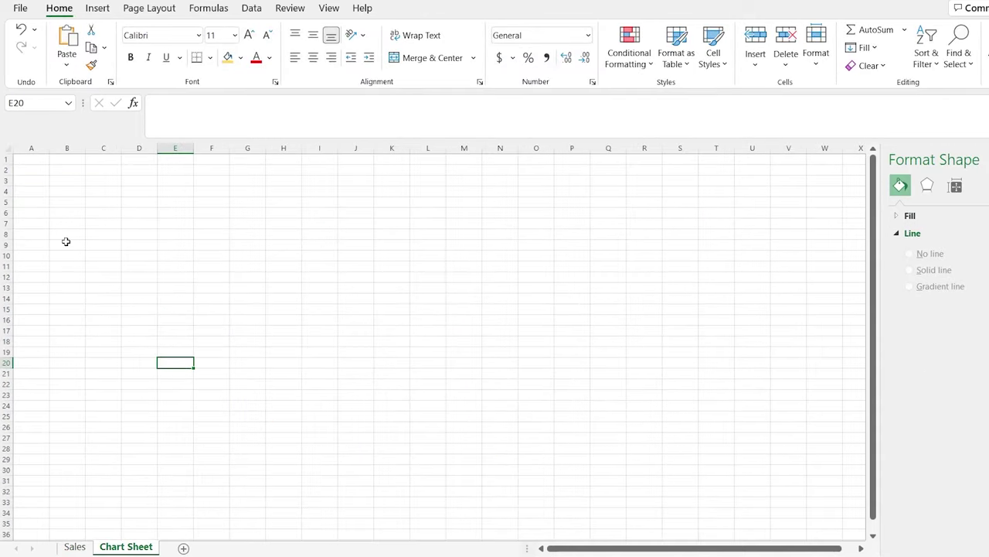
click(40, 158)
key(ctrl+v)
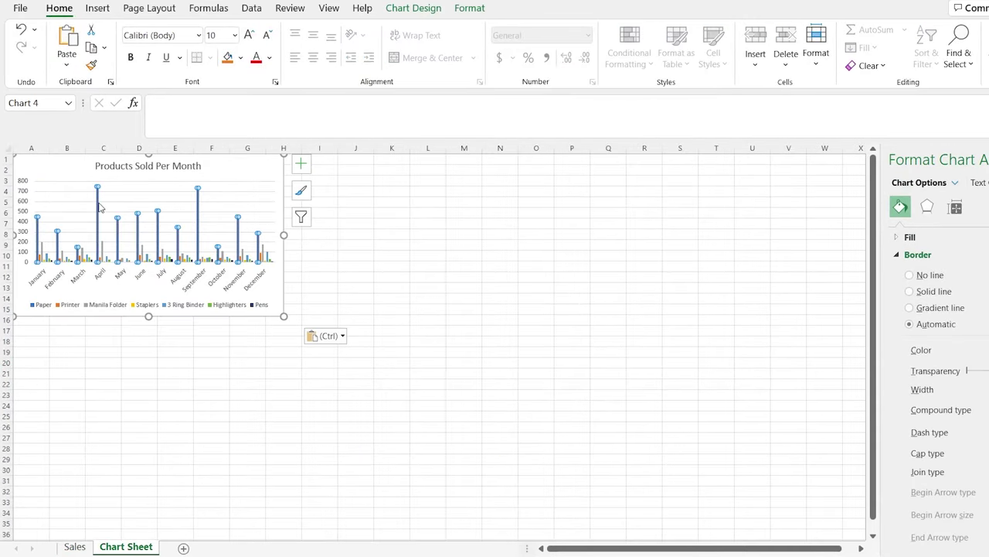
click(112, 216)
drag(72, 168, 110, 181)
click(110, 472)
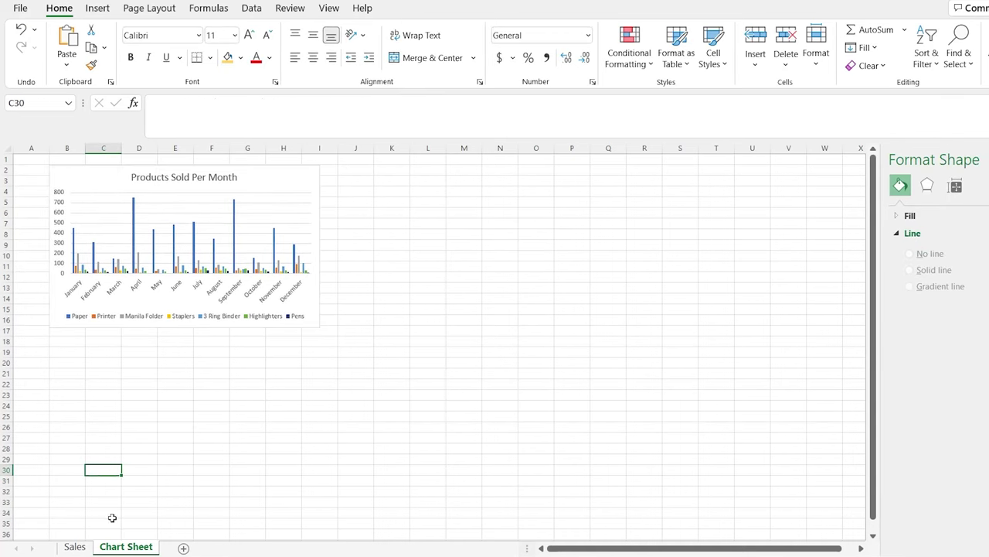
click(77, 546)
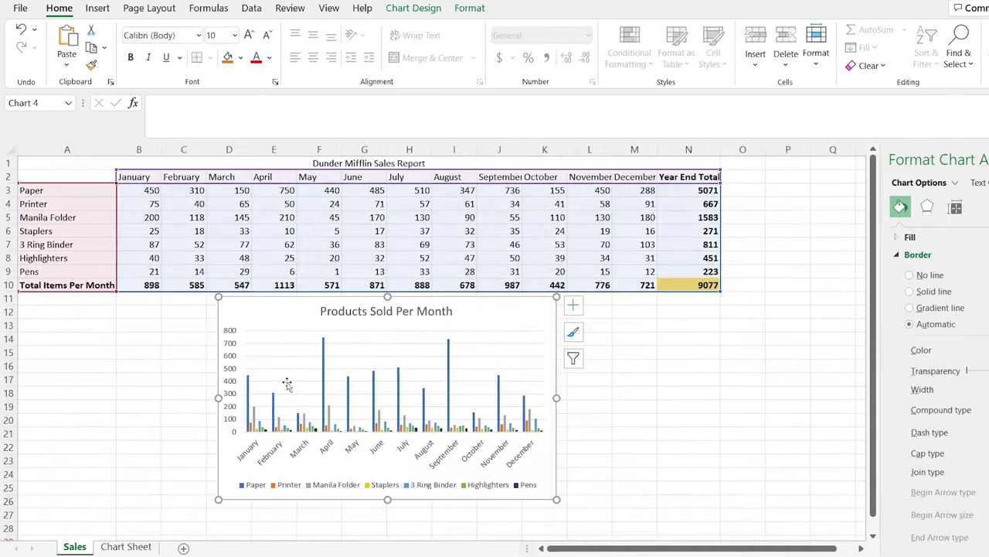
- Look at the filter options of the chart on the Chart Sheet, and return to the Sales sheet
click(126, 546)
click(254, 180)
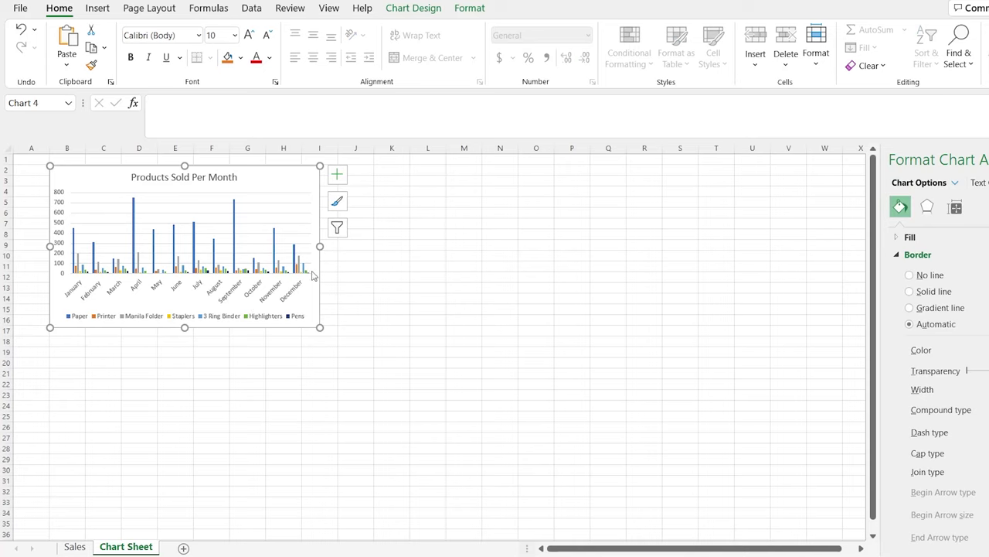
click(337, 227)
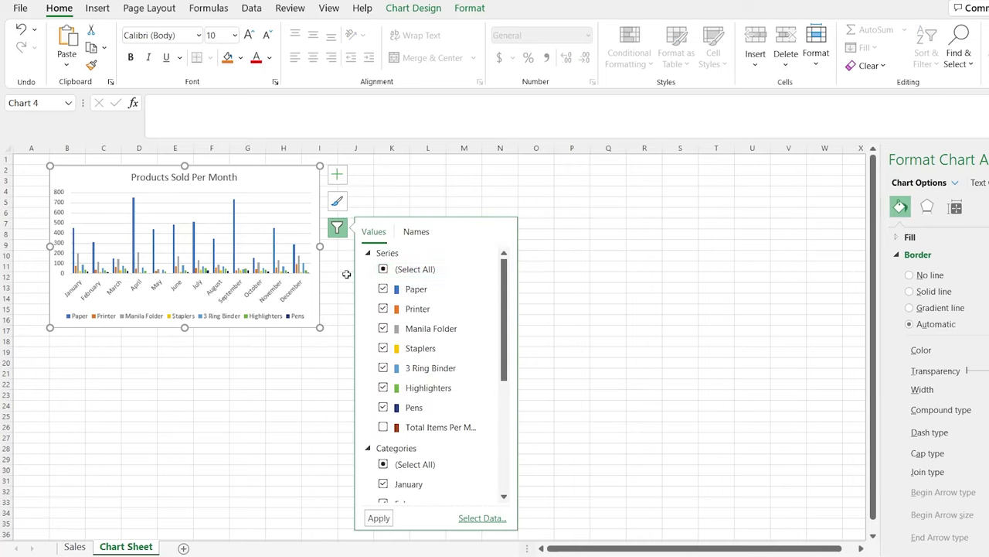
click(292, 361)
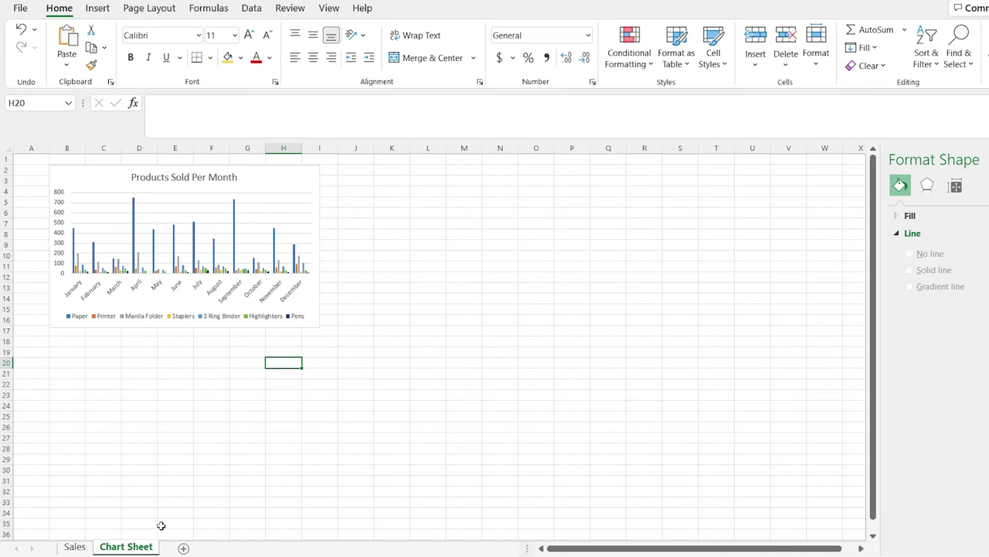
click(74, 546)
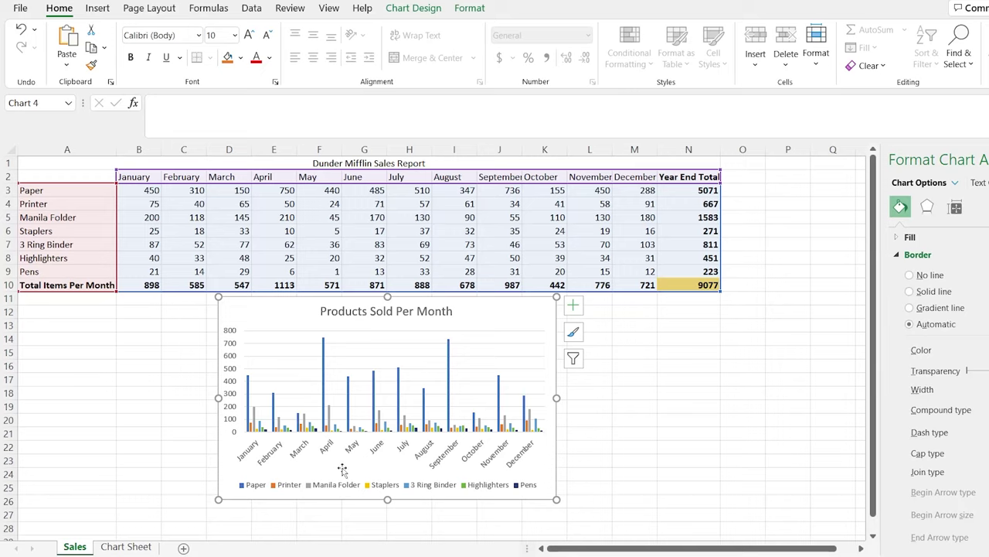
- Open the chart type settings for the Products Sold Per Month chart and compare the Stacked, 100% Stacked and 3-D Clustered Column options
mouse_move(248, 394)
mouse_move(347, 386)
click(413, 10)
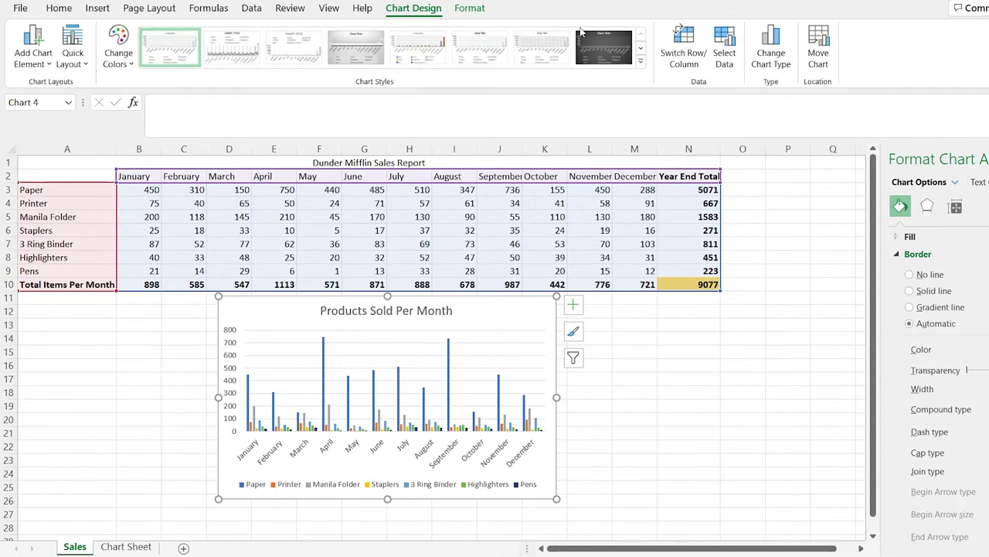
click(786, 70)
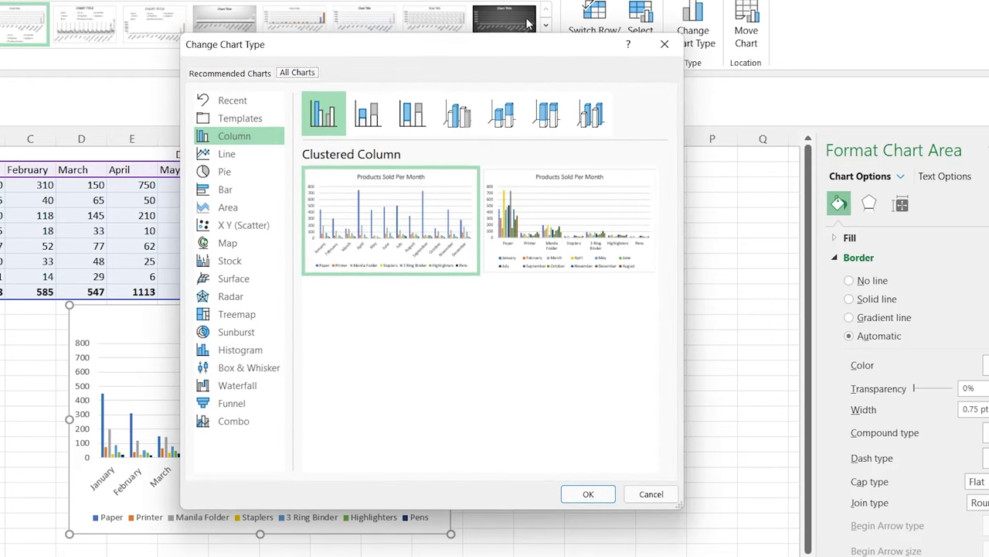
drag(512, 46, 782, 24)
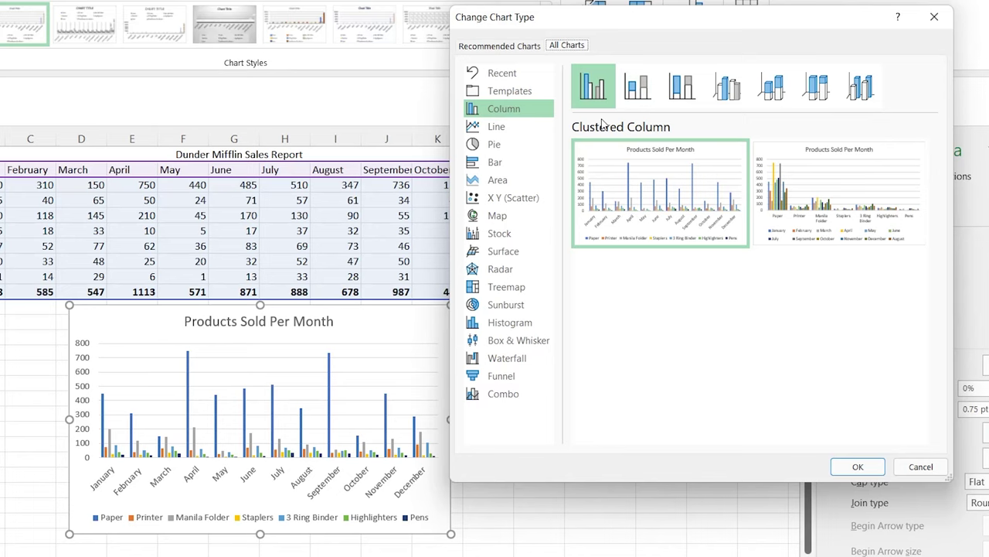
click(644, 91)
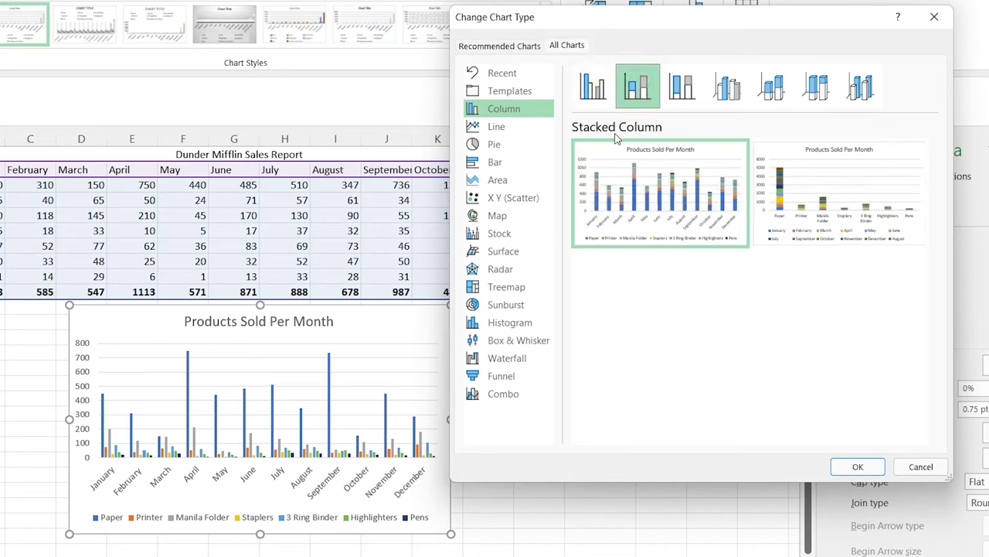
mouse_move(623, 202)
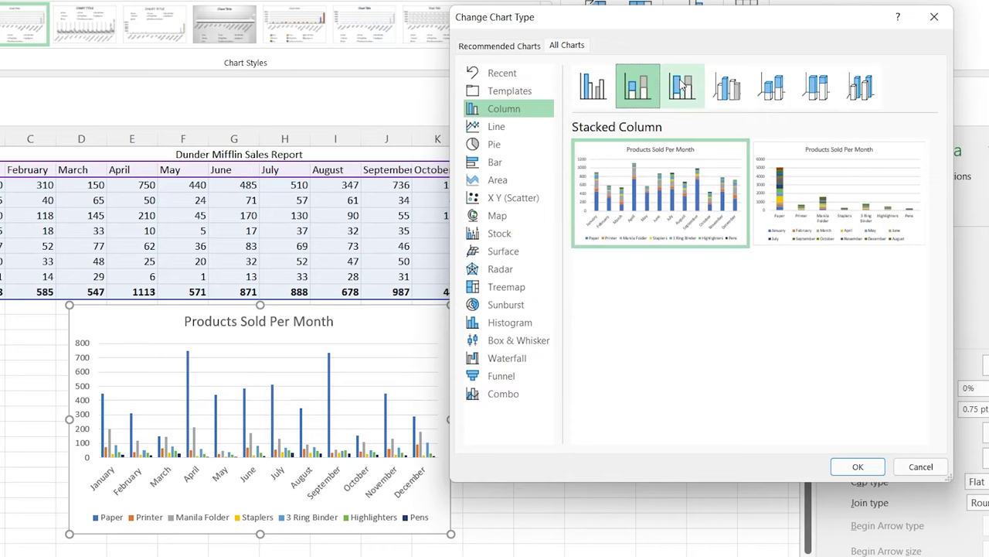
click(682, 85)
click(735, 89)
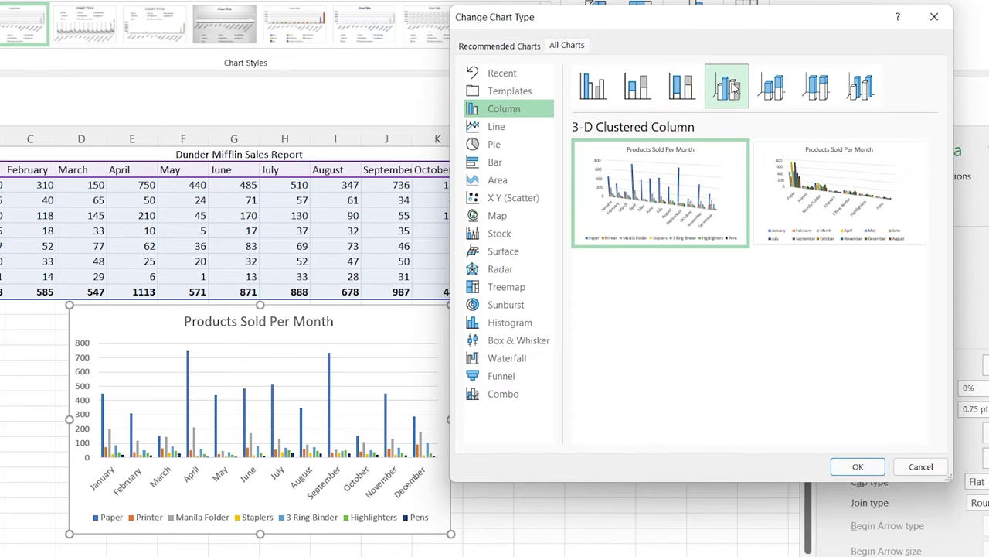
mouse_move(708, 176)
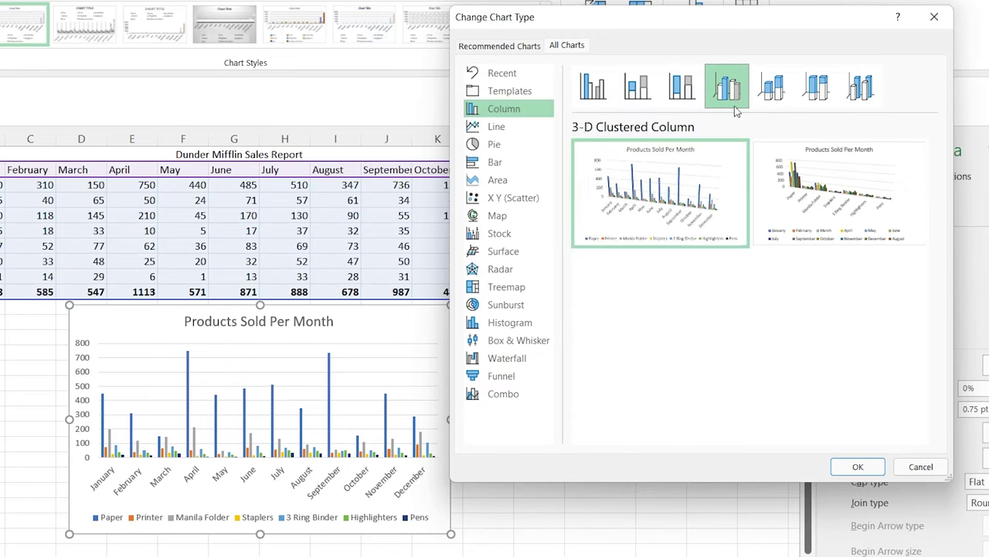
- Change the Products Sold Per Month chart on the Sales sheet to the 3-D Column type
click(860, 85)
mouse_move(673, 202)
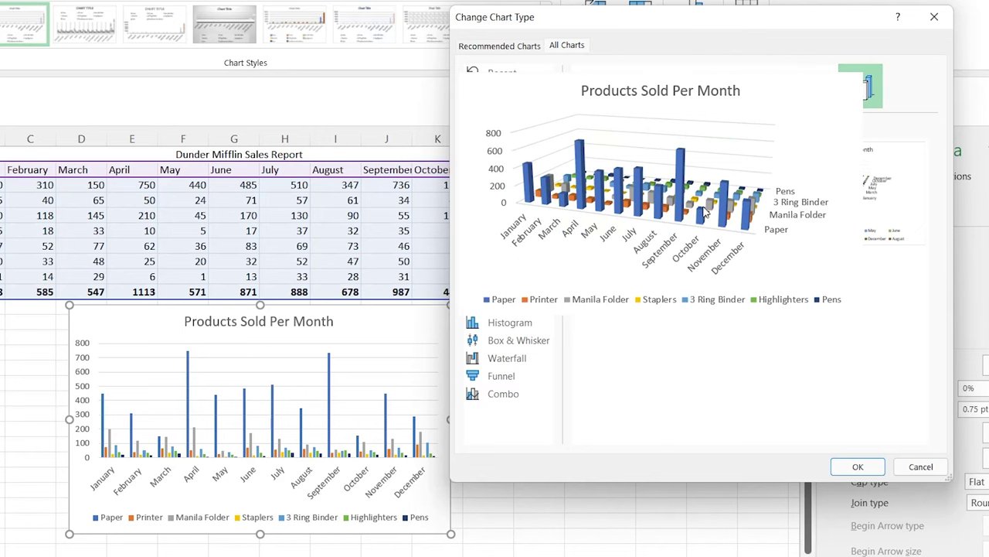
click(858, 467)
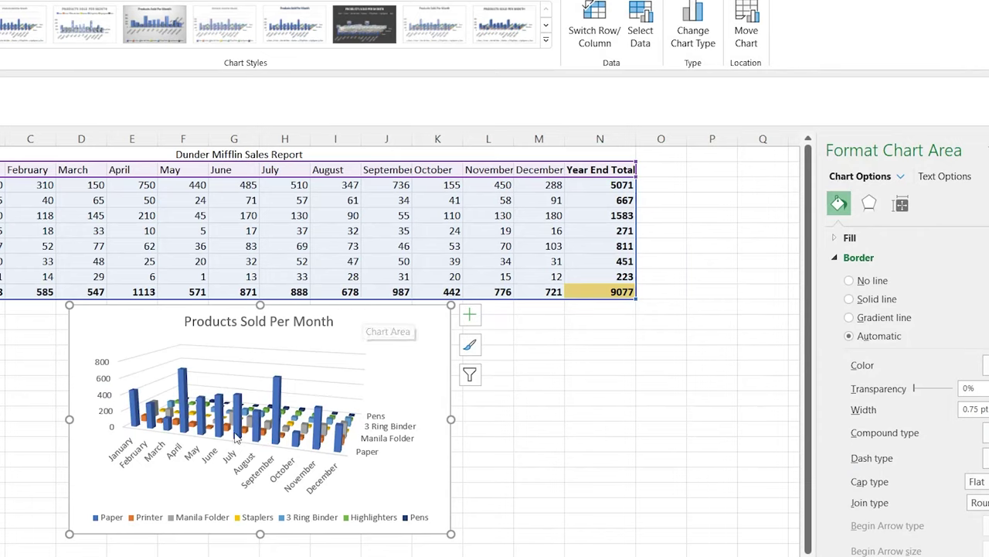
- Place a copy of the 3-D column chart on the Chart Sheet, starting at cell J2, and return to the Sales sheet
mouse_move(302, 438)
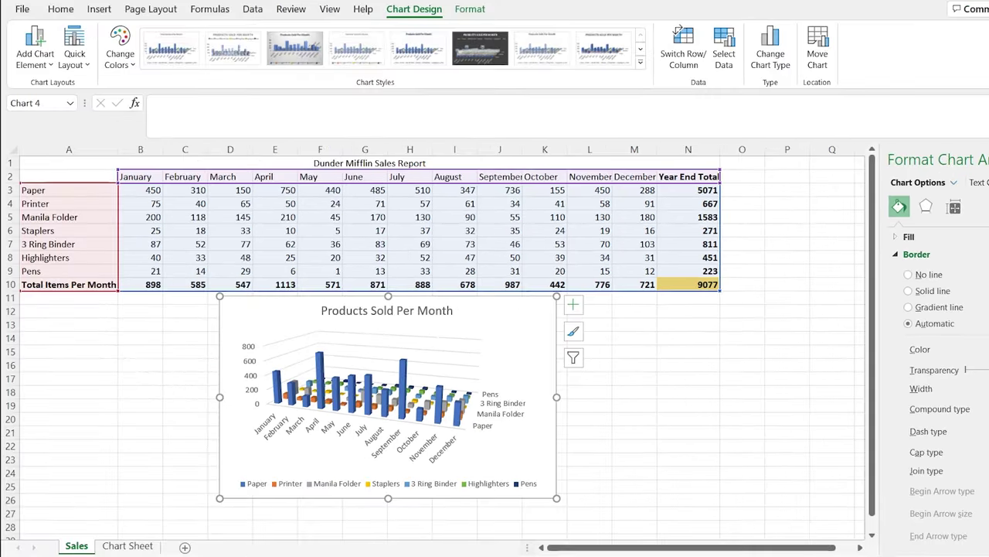
click(48, 556)
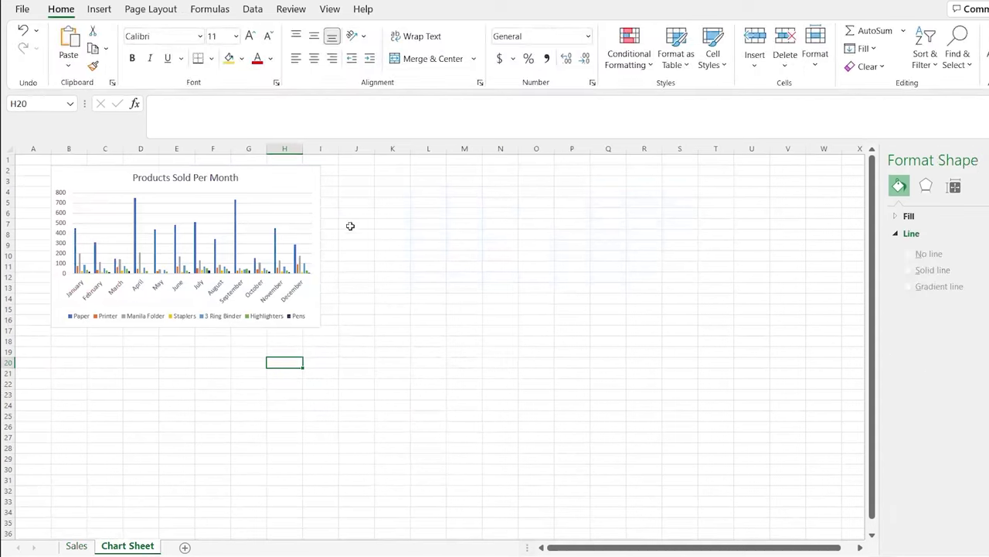
click(350, 170)
key(ctrl+v)
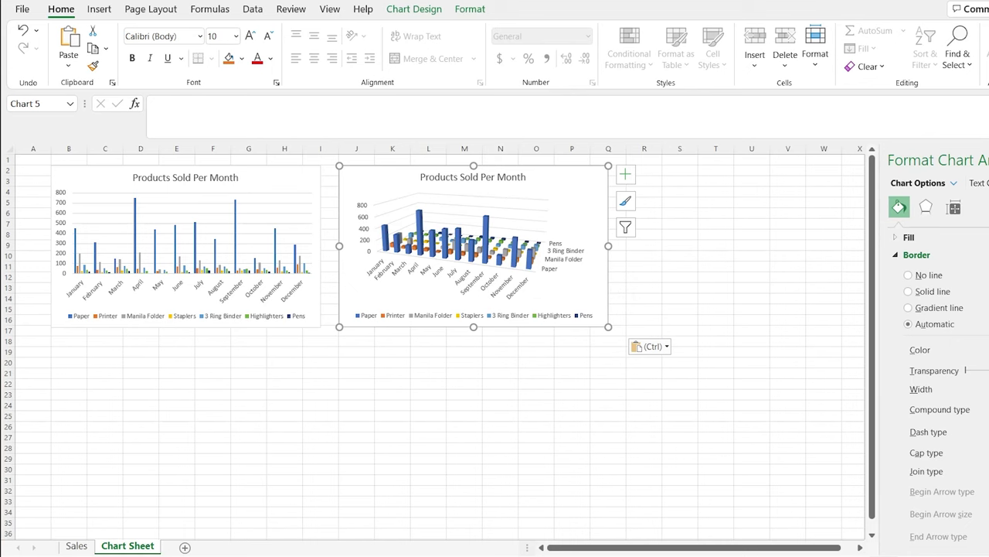
click(76, 546)
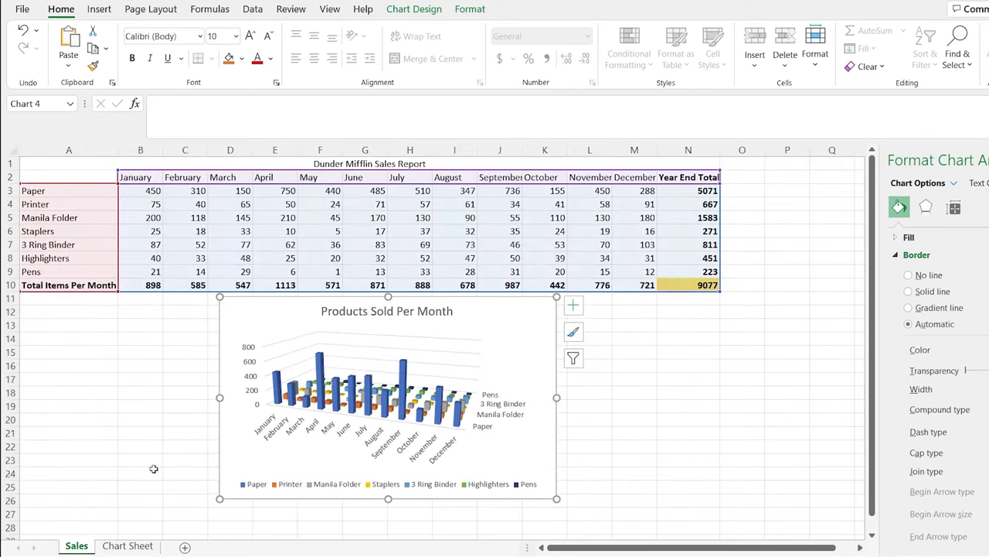
- Reopen the chart type settings and compare the Line variants, including stacked, 100% stacked, with markers and 3-D Line
click(529, 333)
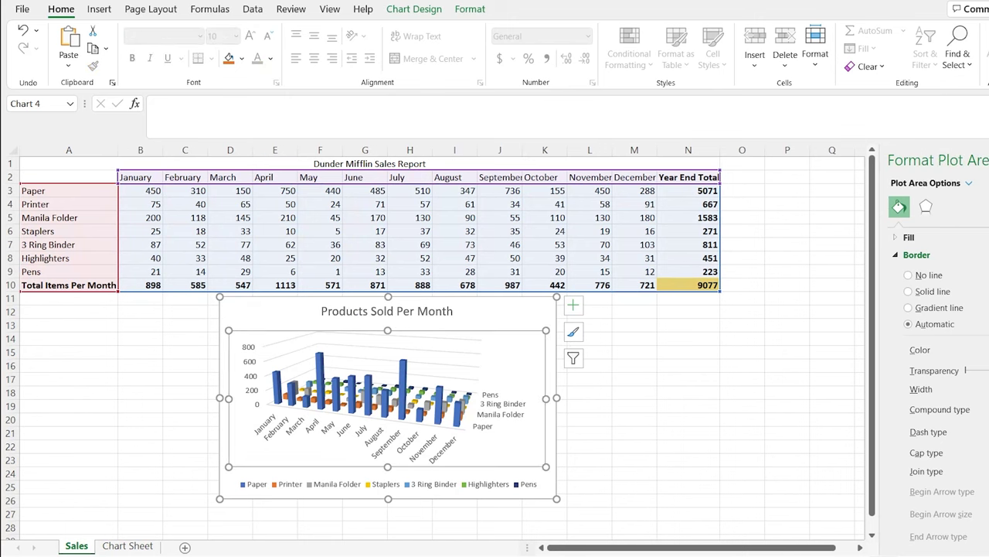
click(414, 10)
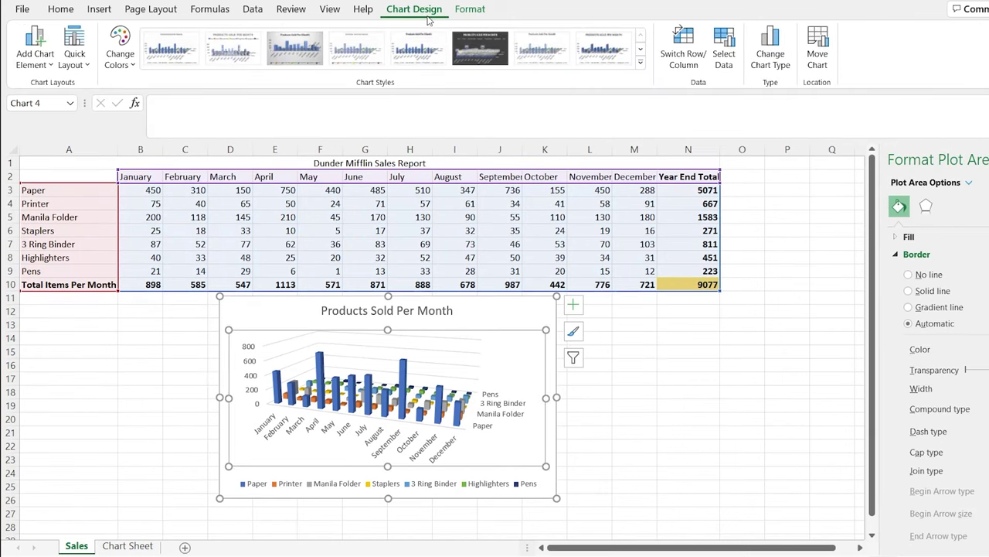
click(771, 51)
click(377, 165)
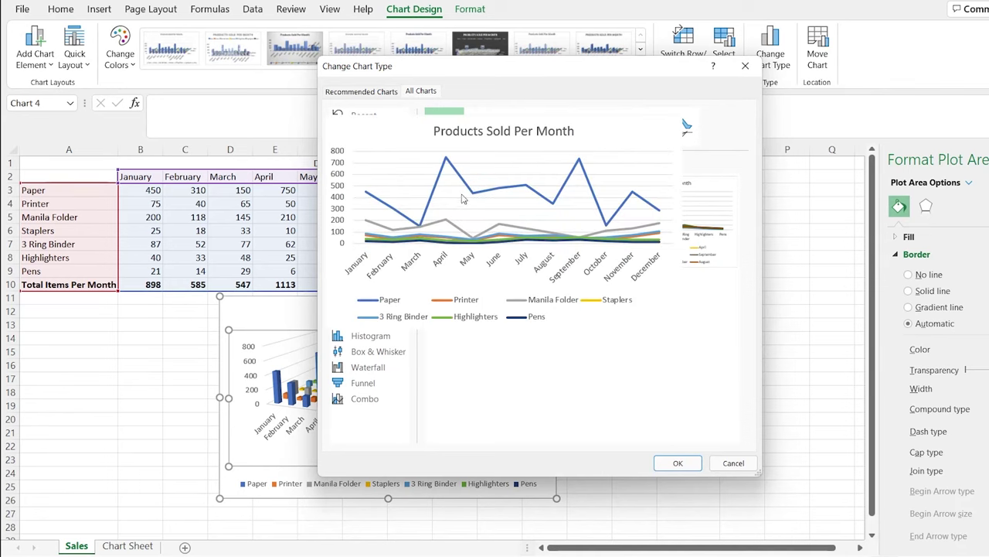
mouse_move(526, 185)
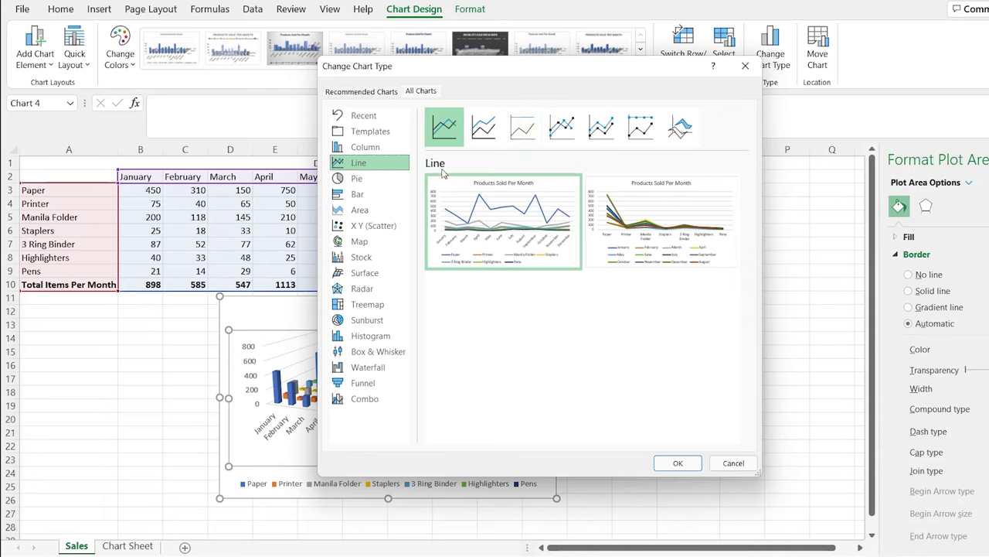
click(487, 129)
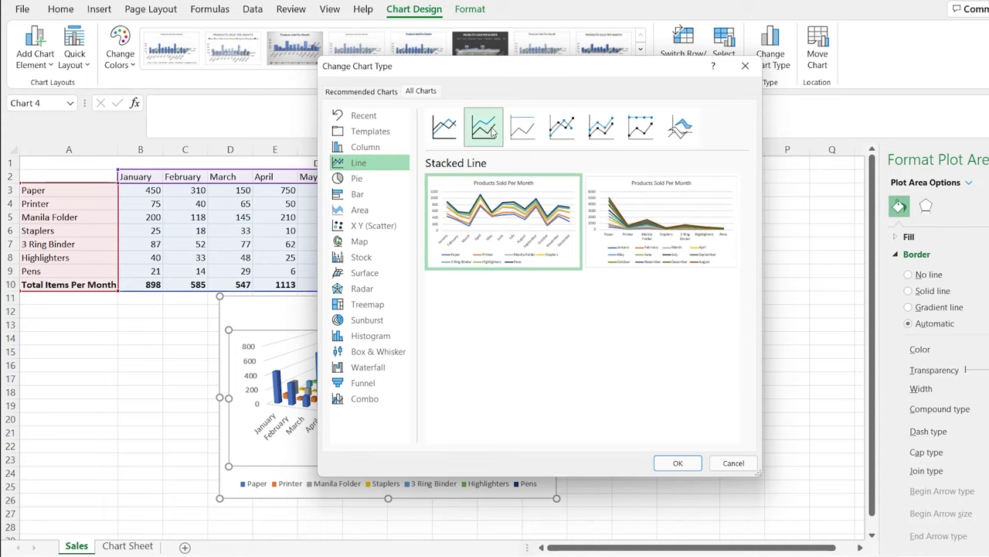
click(523, 128)
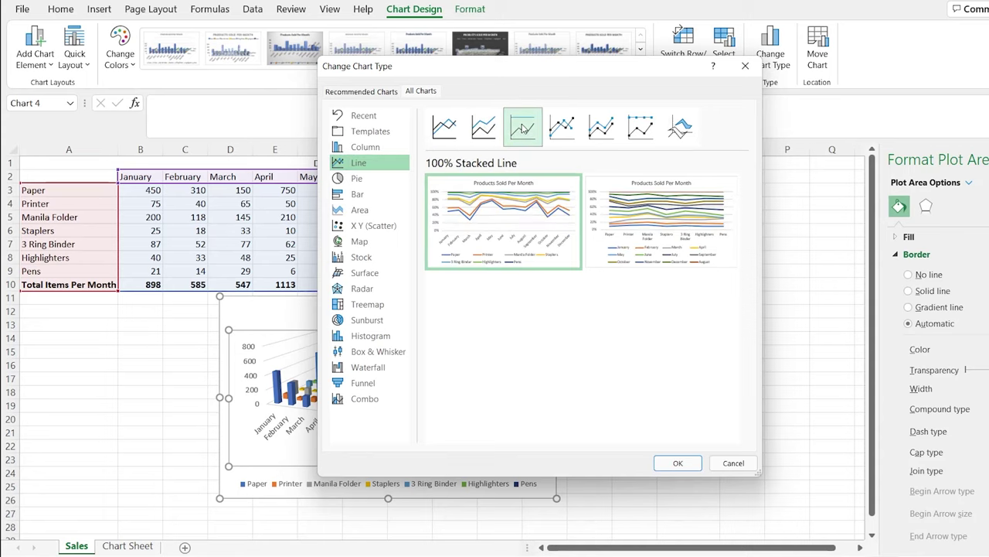
click(562, 128)
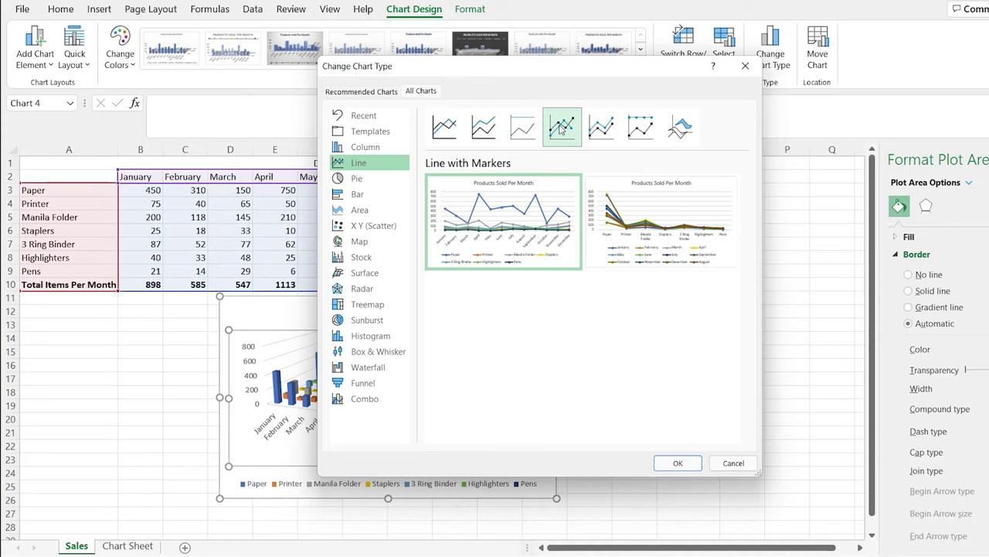
click(595, 128)
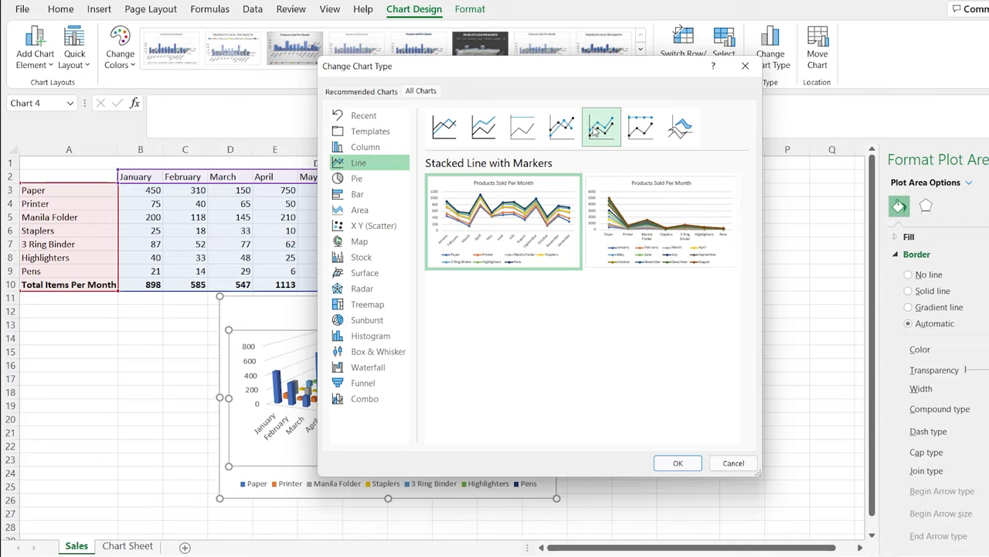
click(641, 128)
click(679, 128)
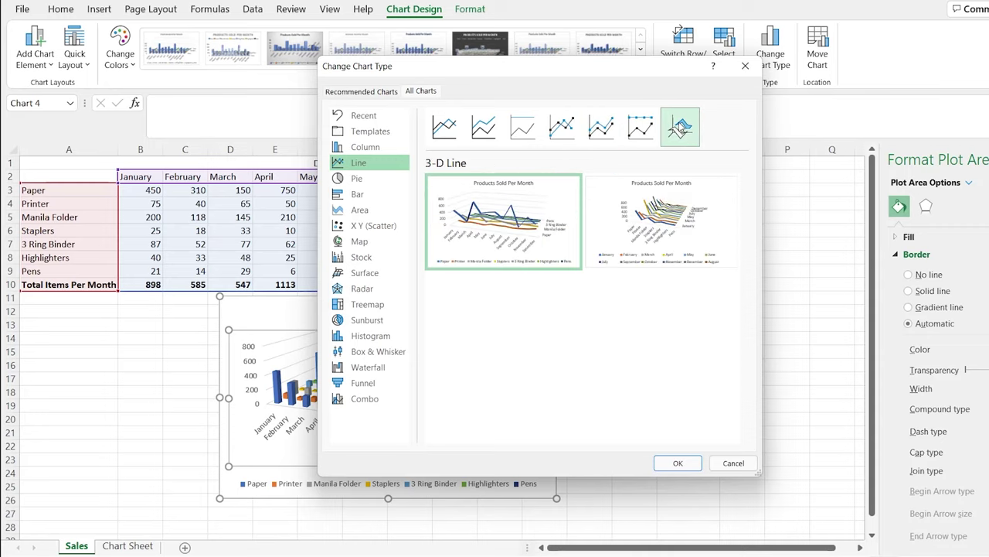
mouse_move(668, 224)
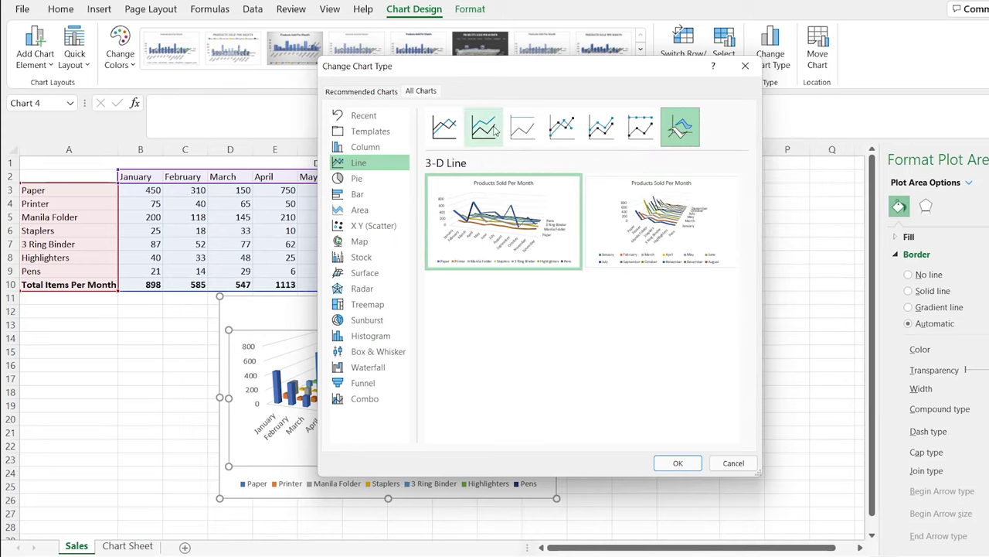
- Change the Products Sold Per Month chart on the Sales sheet to the plain Line type
click(444, 126)
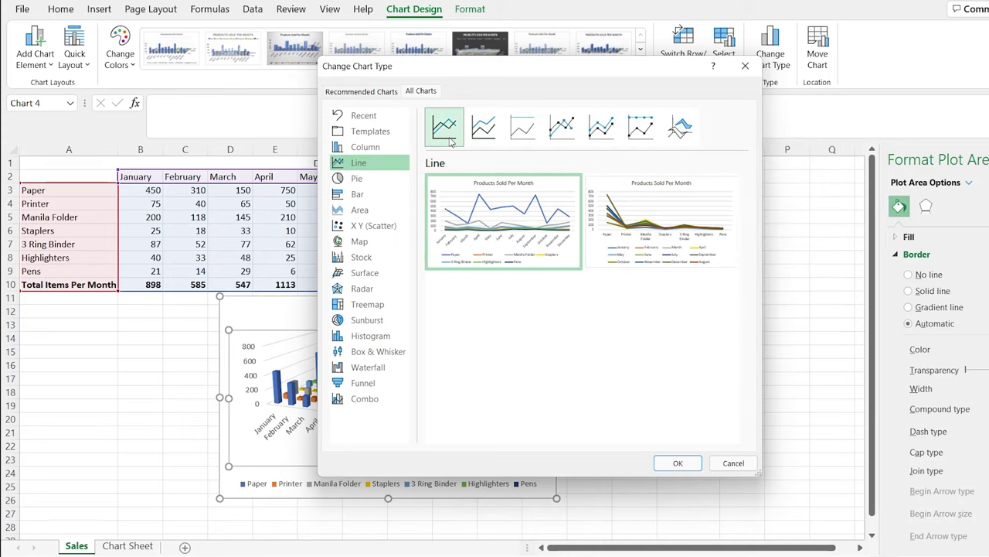
click(678, 462)
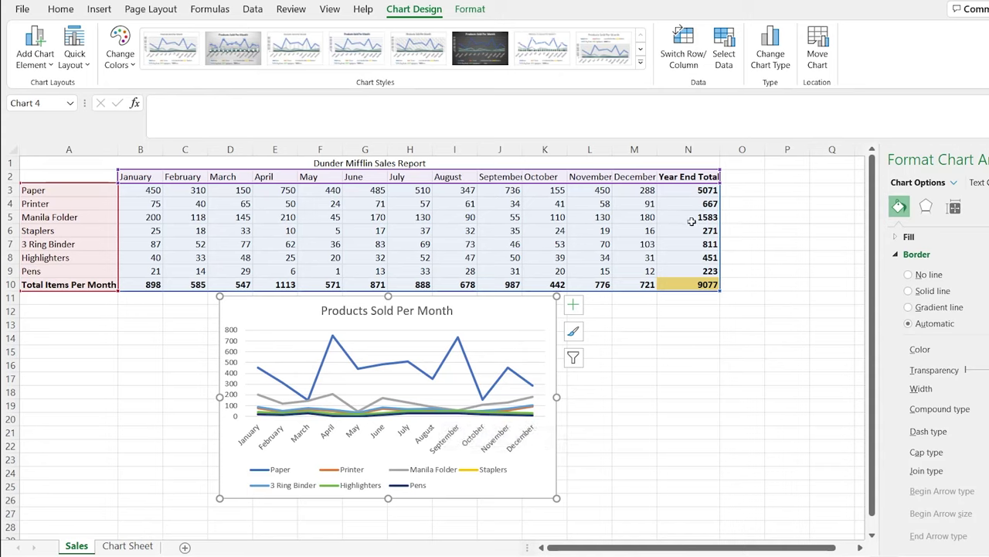
click(524, 352)
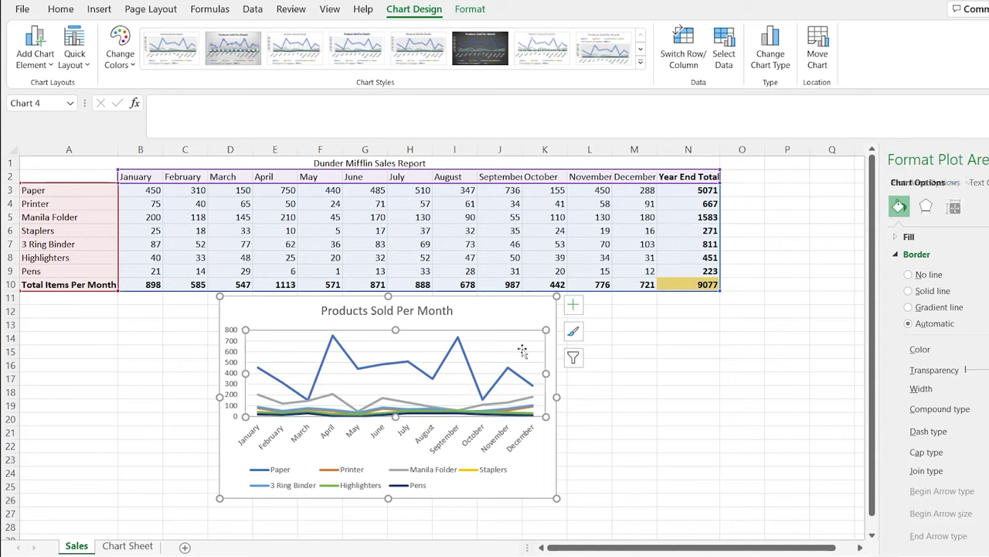
- Filter the Printer, Staplers, Highlighters and Pens series out of the line chart
click(547, 324)
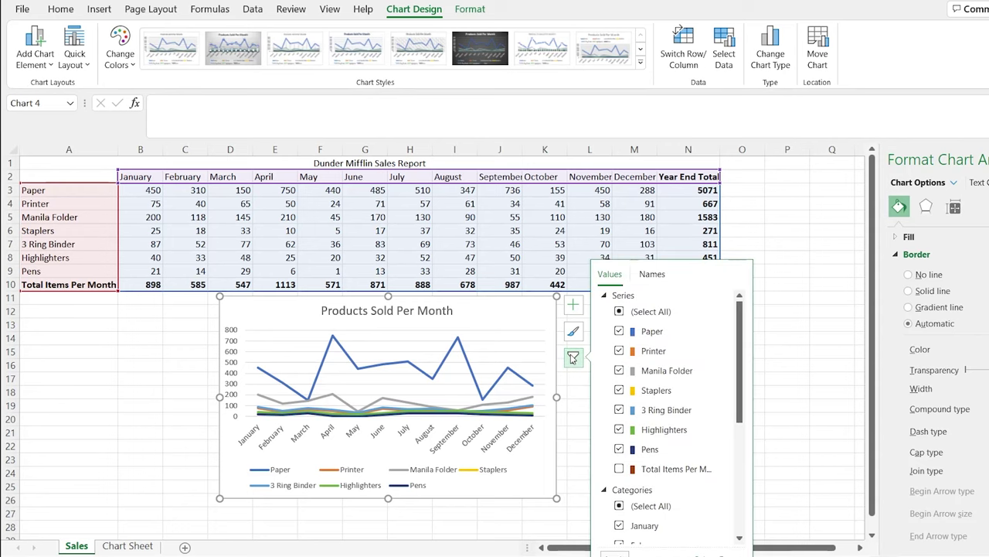
click(573, 357)
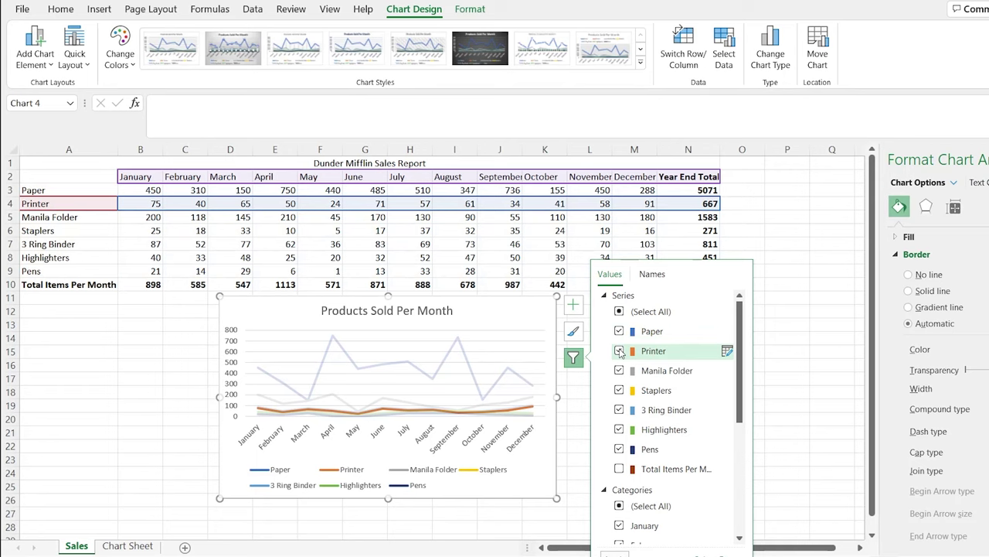
click(619, 351)
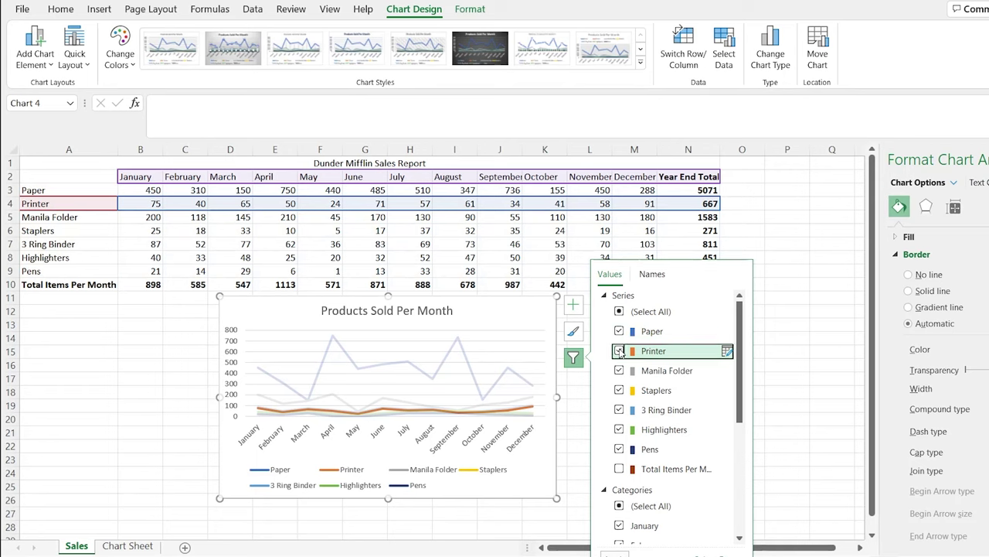
click(619, 391)
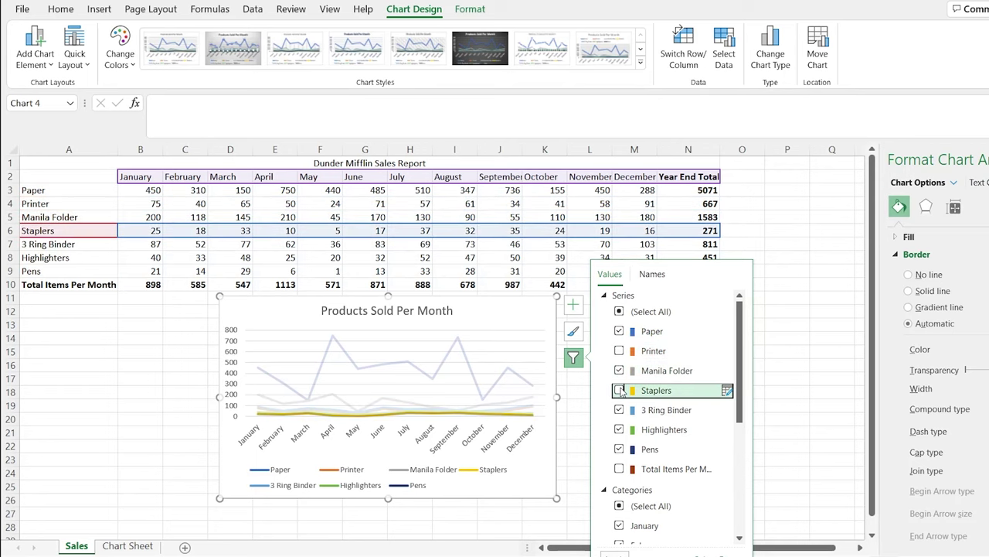
click(619, 430)
click(619, 449)
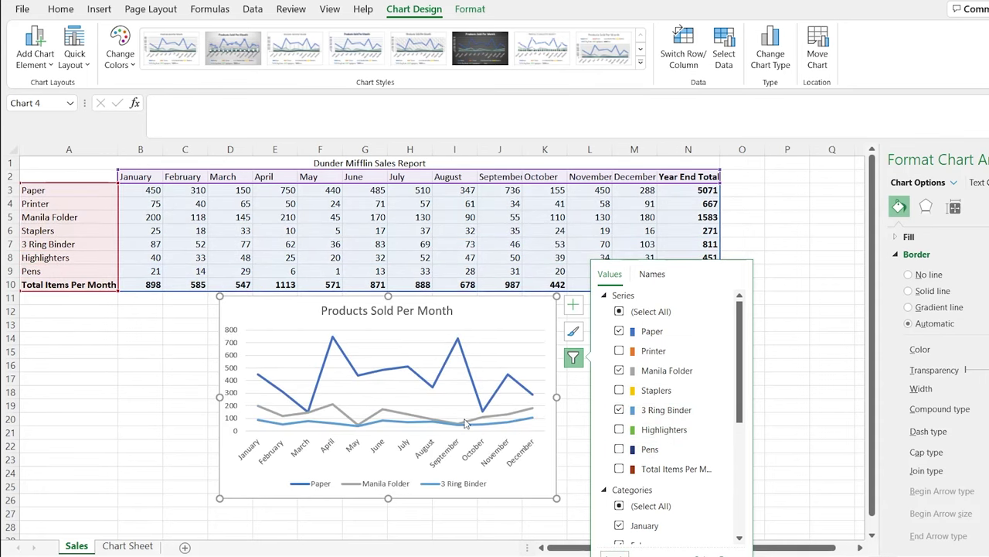
- Place a copy of the line chart on the Chart Sheet, starting at cell B18, and return to the Sales sheet
click(500, 314)
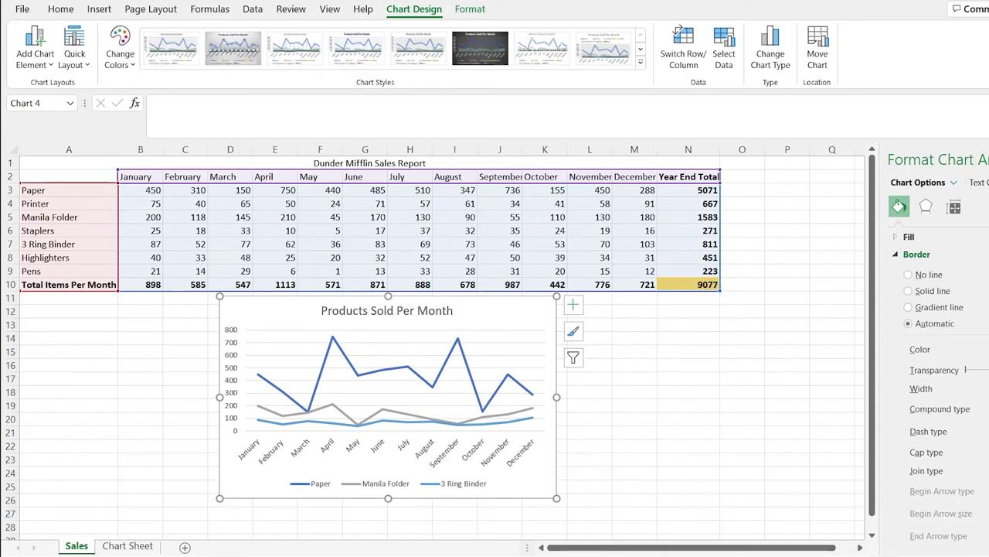
click(127, 546)
click(66, 340)
key(ctrl+v)
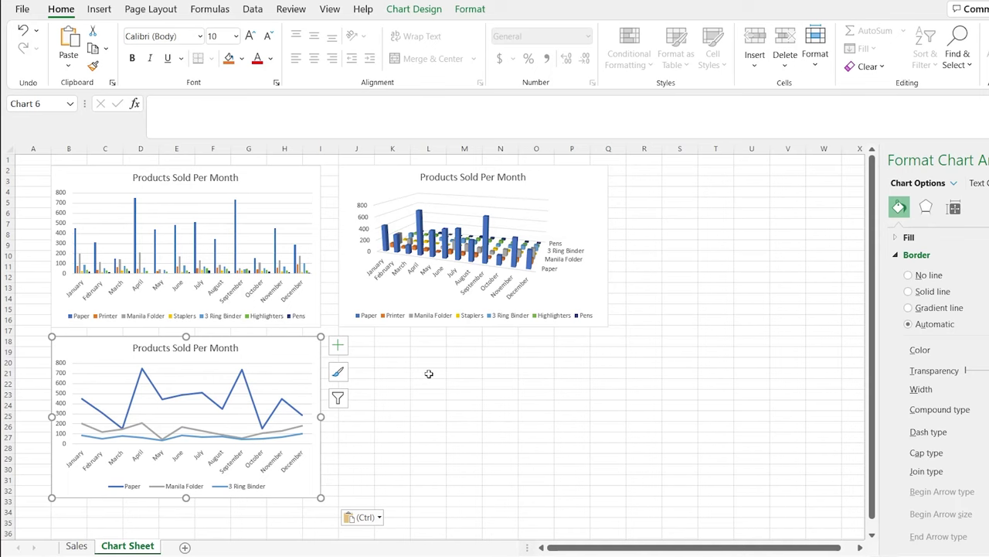
click(76, 546)
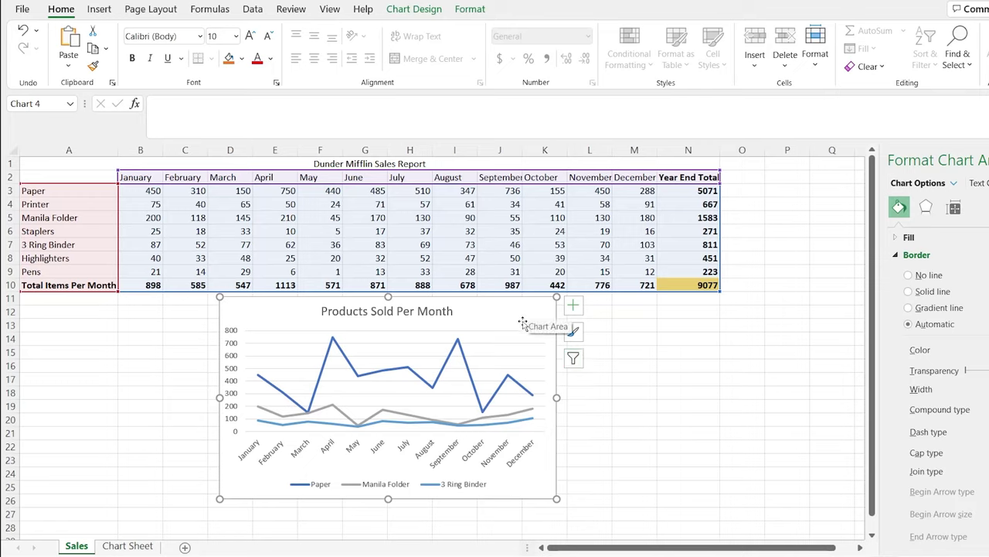
- Recolor the line chart on the Sales sheet with the orange monochromatic palette
click(574, 332)
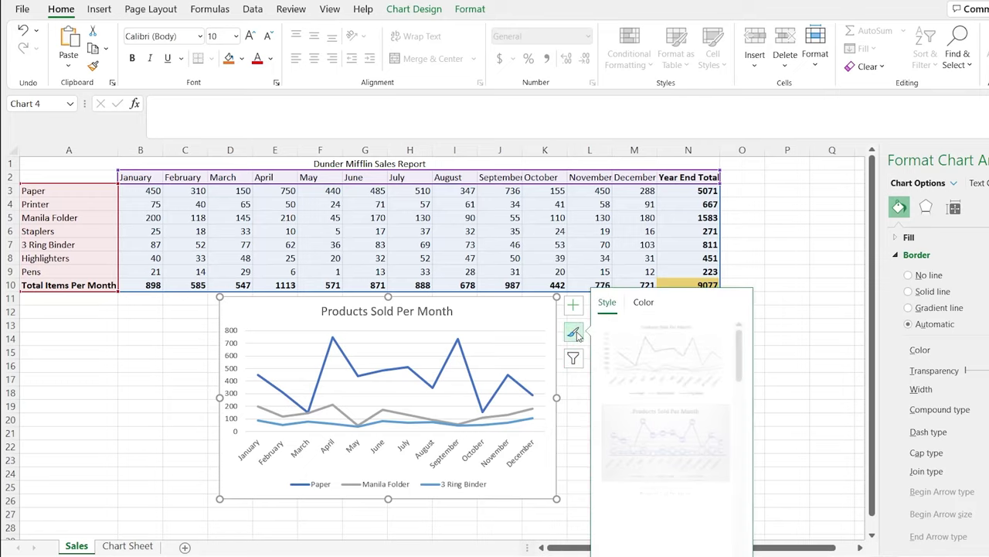
click(644, 307)
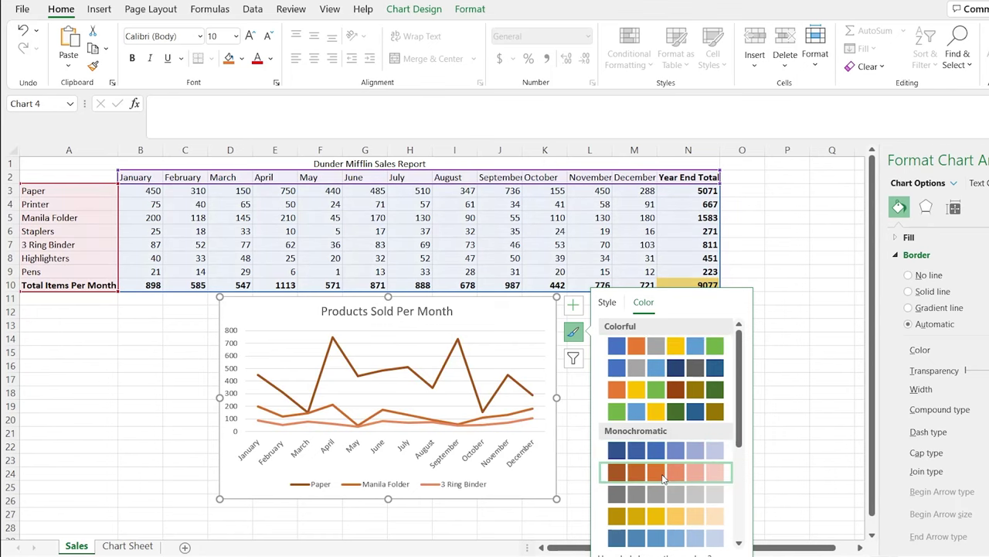
click(663, 478)
- Show the Printer, Staplers, Highlighters, Pens and Total Items Per Month series in the line chart again
click(573, 360)
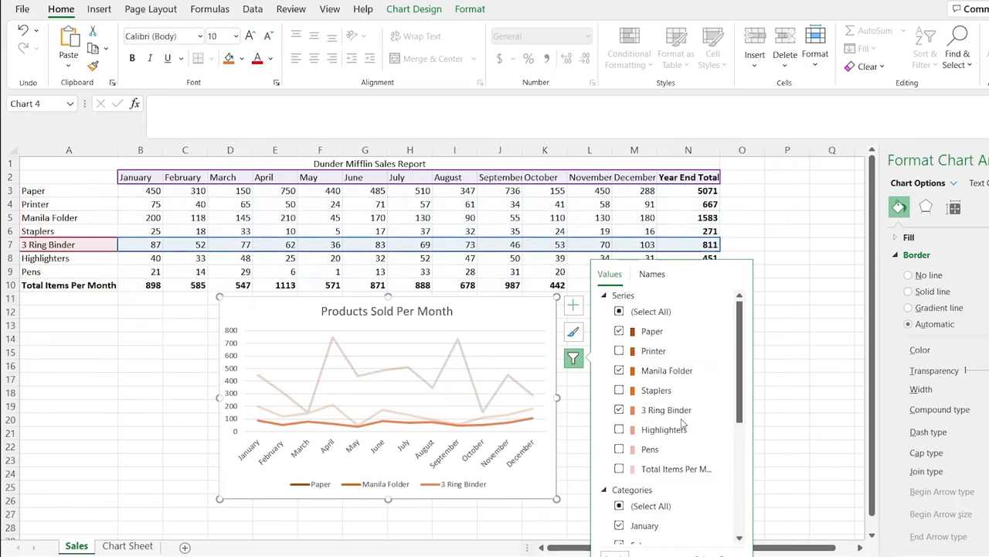
click(618, 468)
click(618, 448)
click(618, 429)
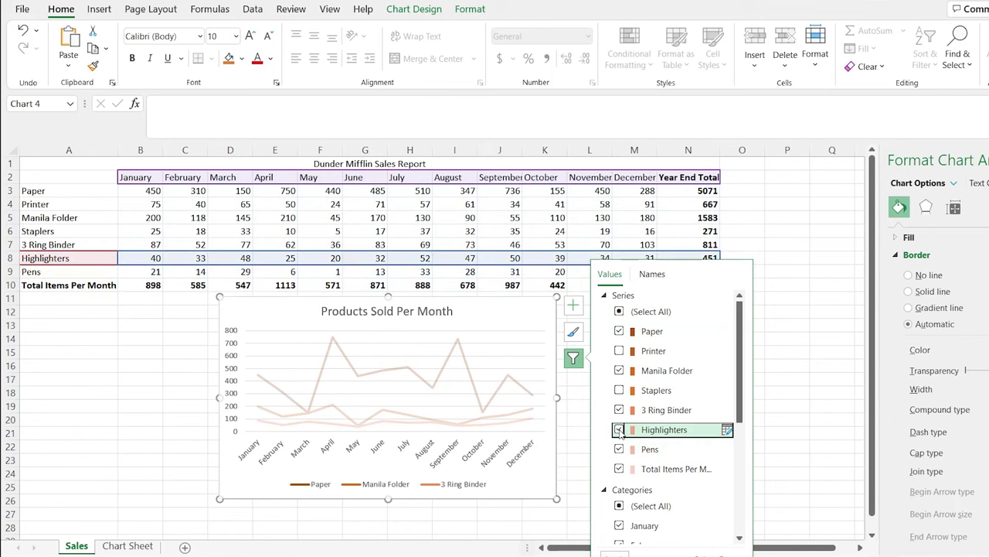
click(618, 390)
click(619, 350)
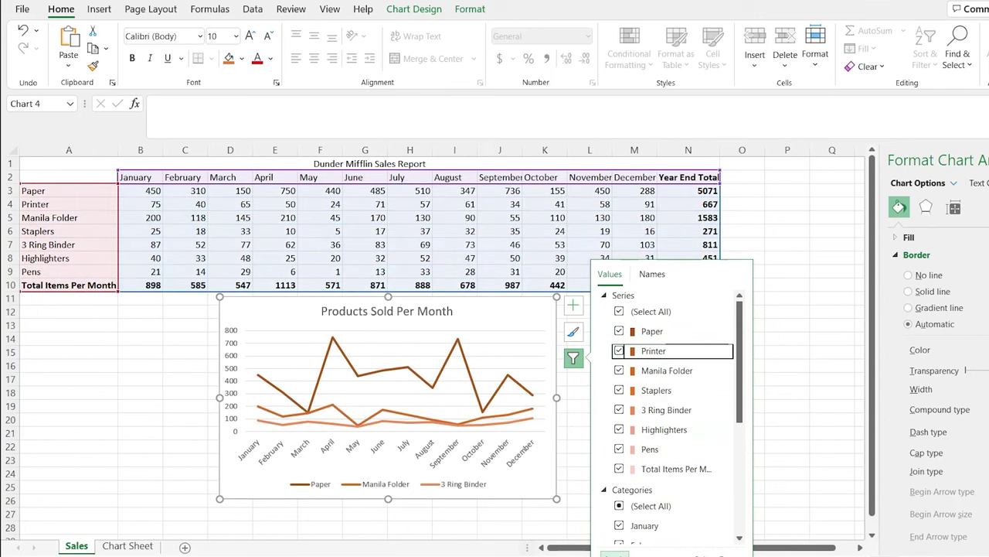
click(614, 555)
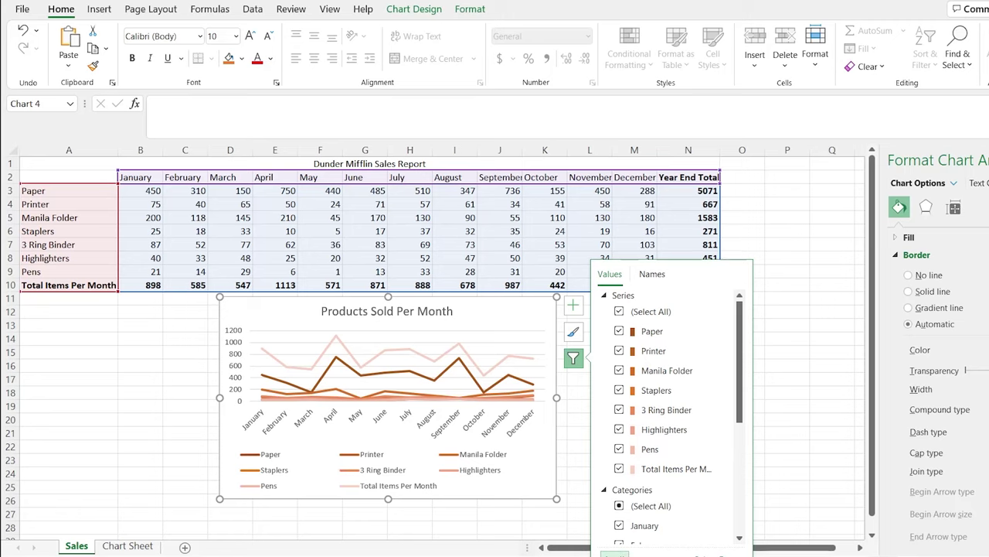
- Try the grey monochromatic palette and the first colorful palette on the line chart, and apply the fourth colorful palette, starting with green, blue and yellow
click(572, 332)
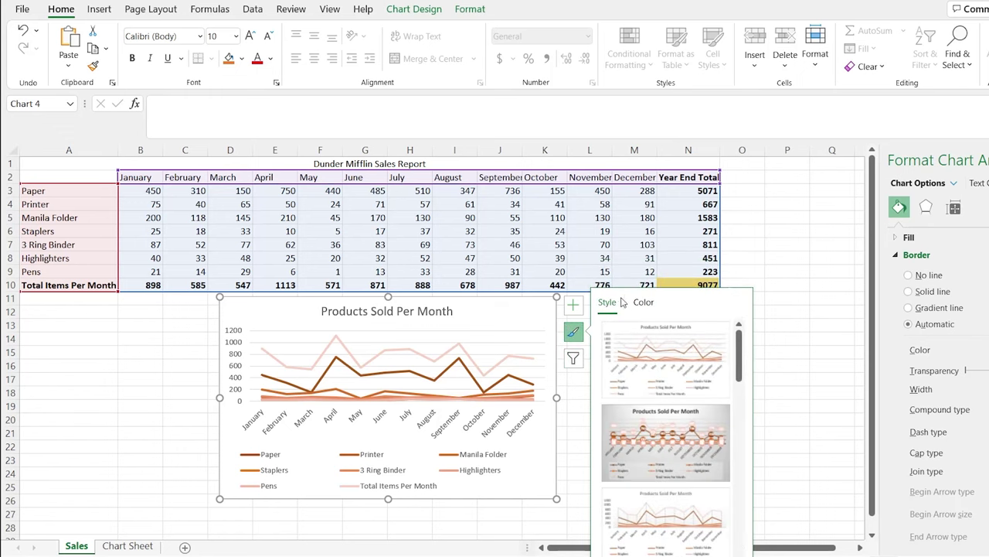
click(639, 302)
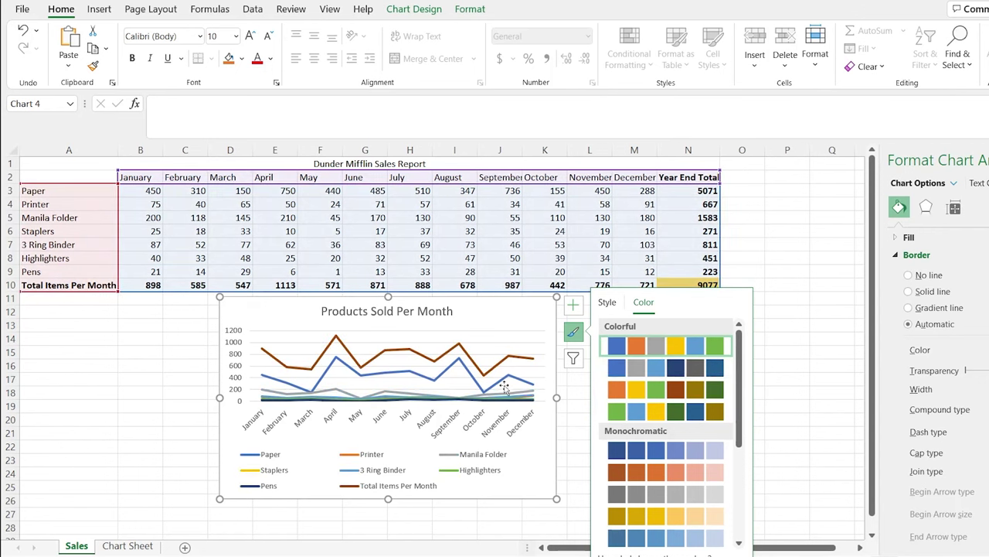
click(665, 496)
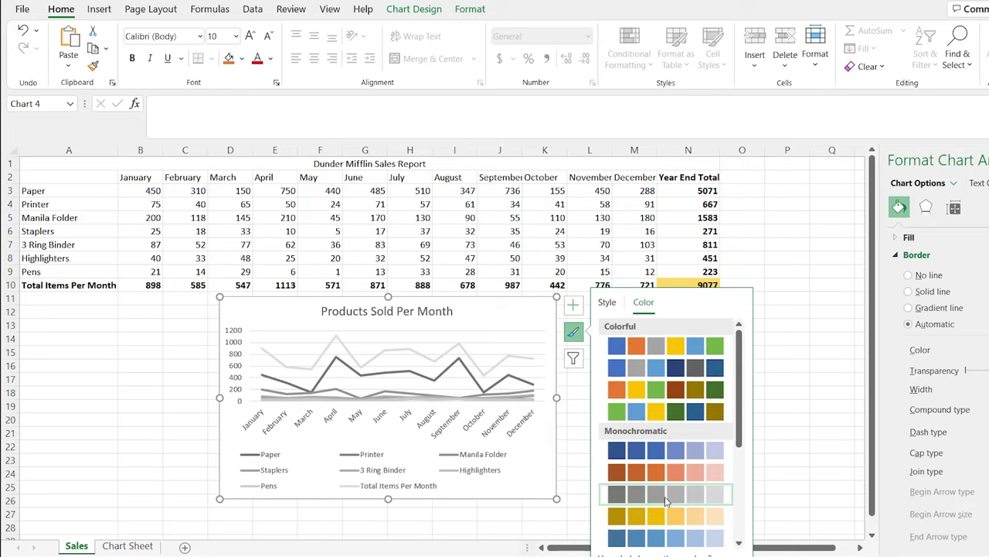
click(671, 354)
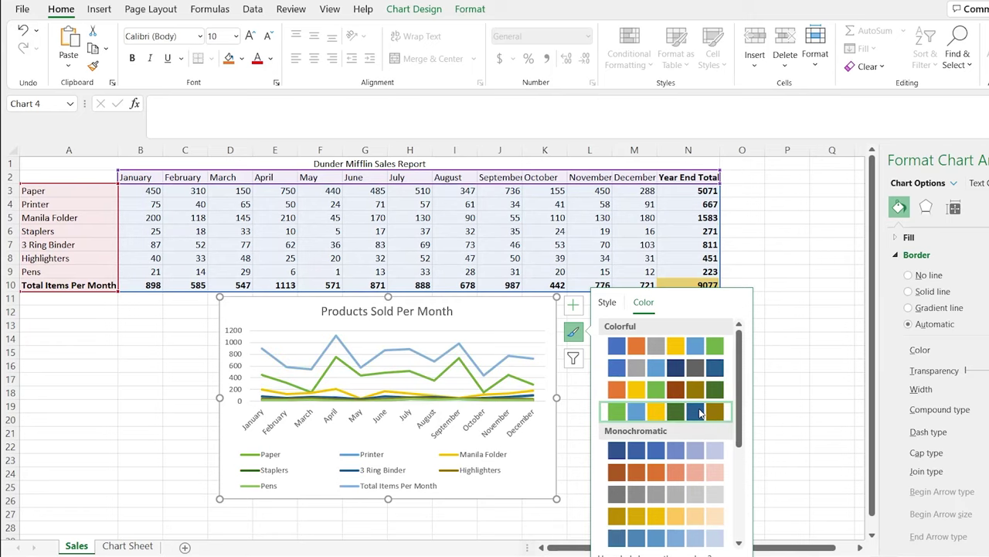
click(701, 413)
- Add data labels to all series of the line chart
click(572, 331)
click(574, 307)
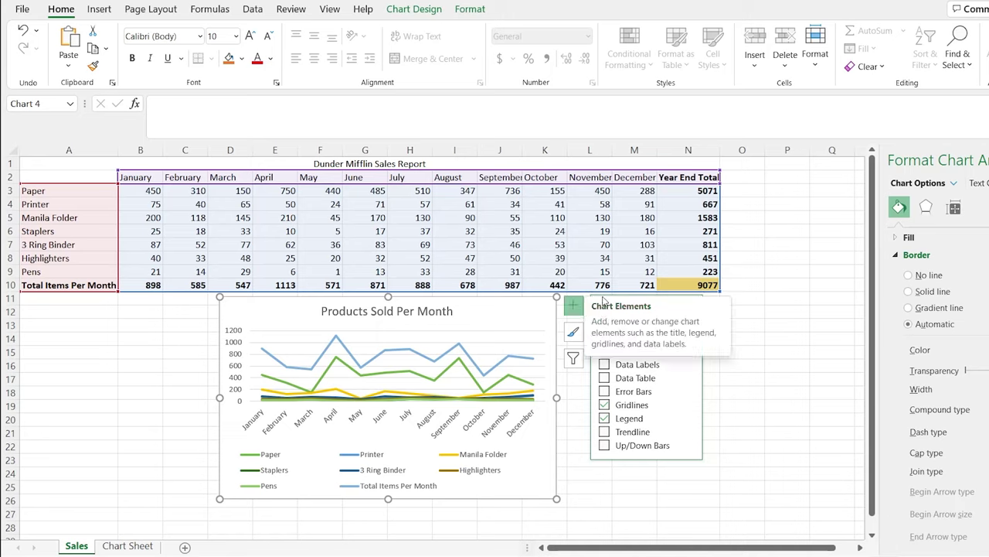
click(605, 365)
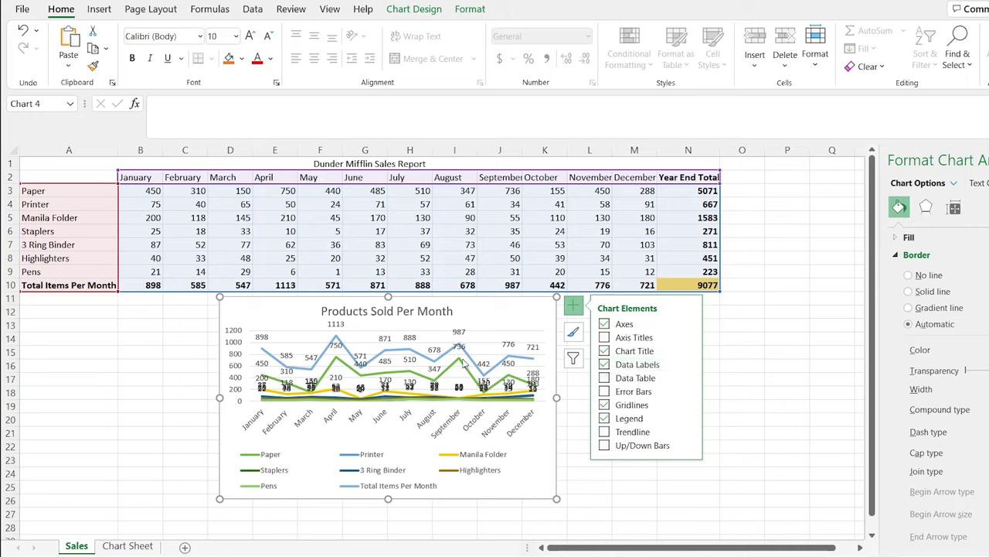
- Filter Printer, Staplers, Highlighters, Pens and Total Items Per Month out of the line chart, and view the series and category name options
click(573, 358)
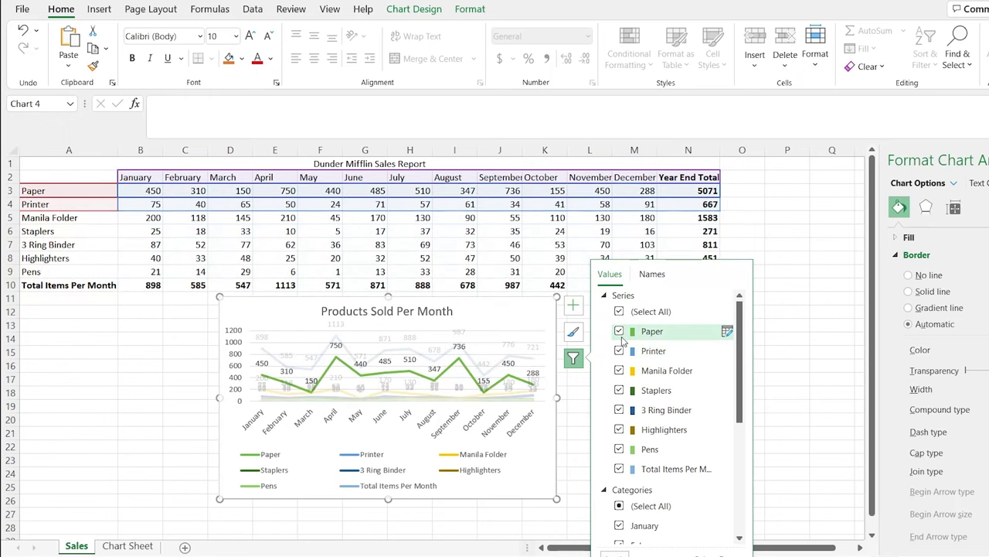
click(621, 350)
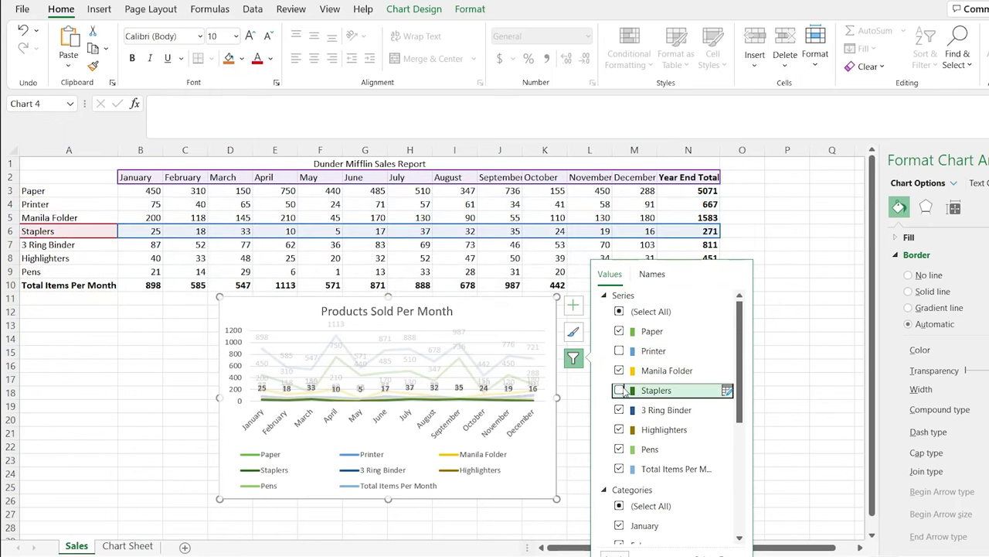
click(621, 390)
click(620, 429)
click(620, 449)
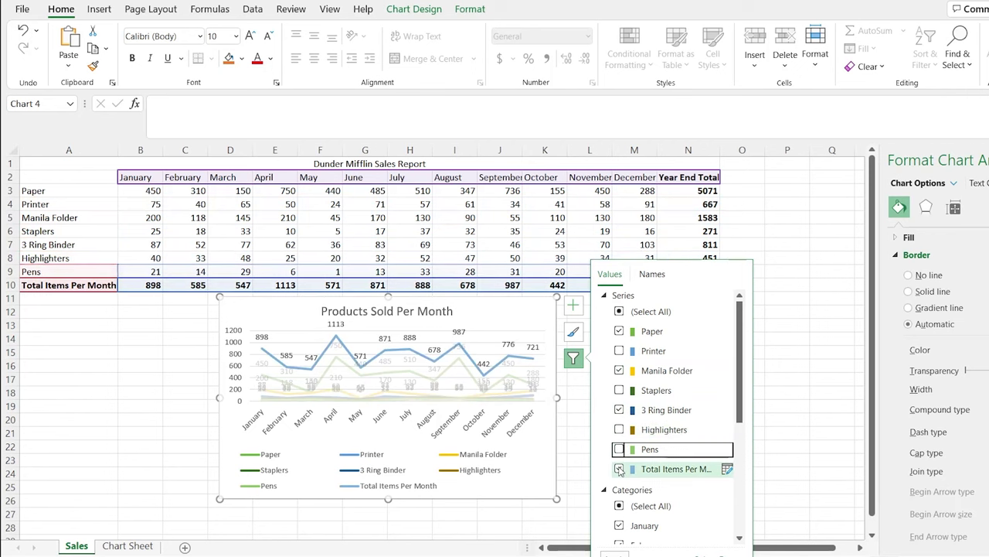
click(621, 468)
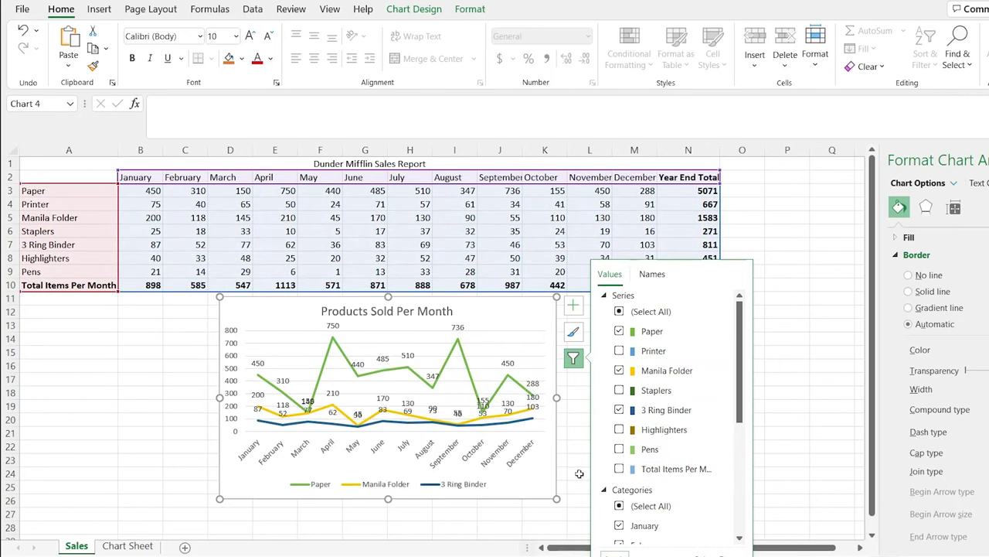
click(652, 276)
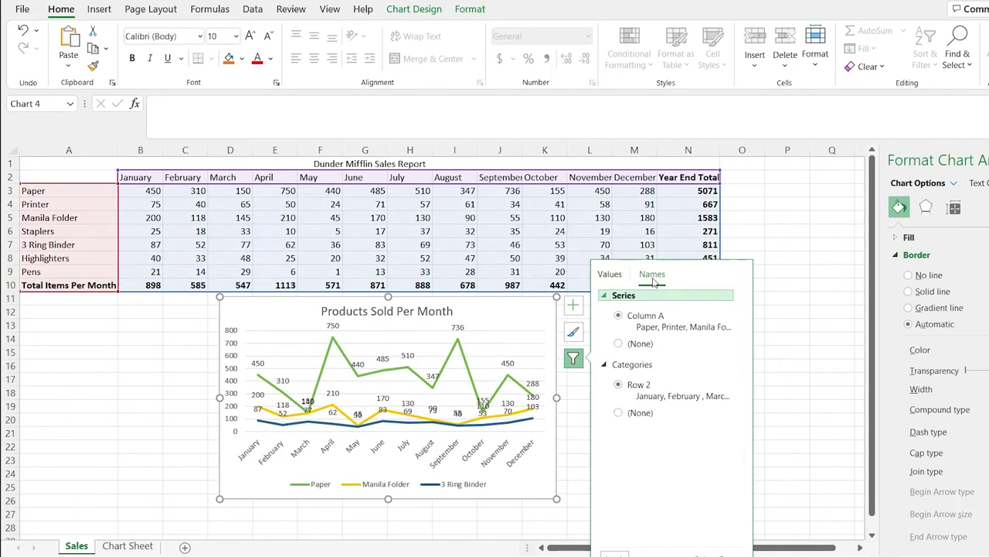
click(621, 277)
- Add a data table to the line chart and enlarge the chart up to cell A1
click(574, 305)
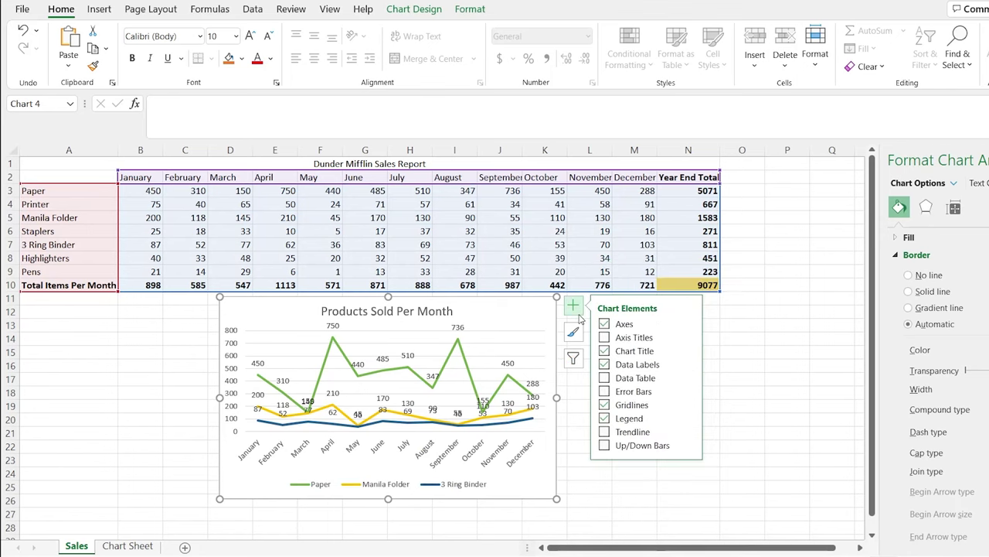
click(604, 378)
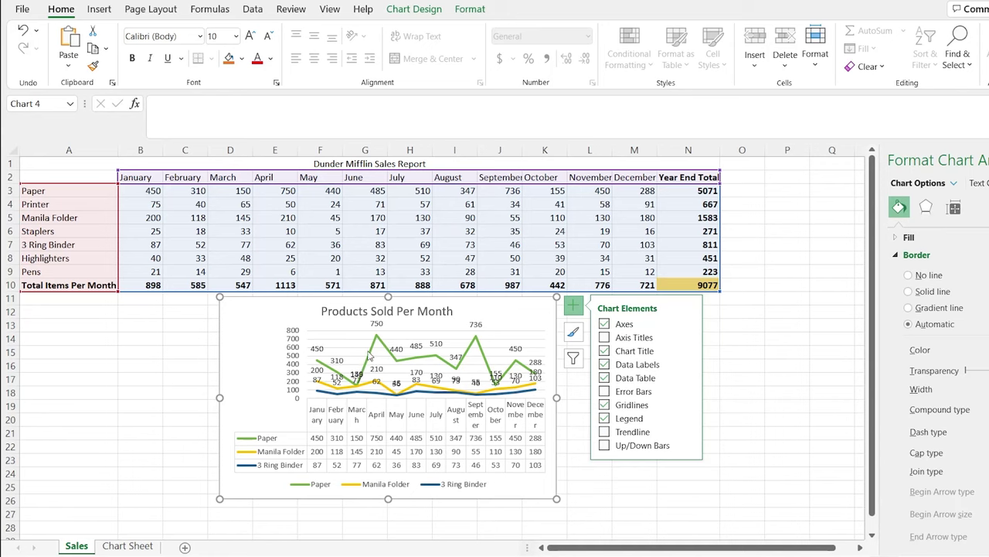
drag(220, 296, 25, 160)
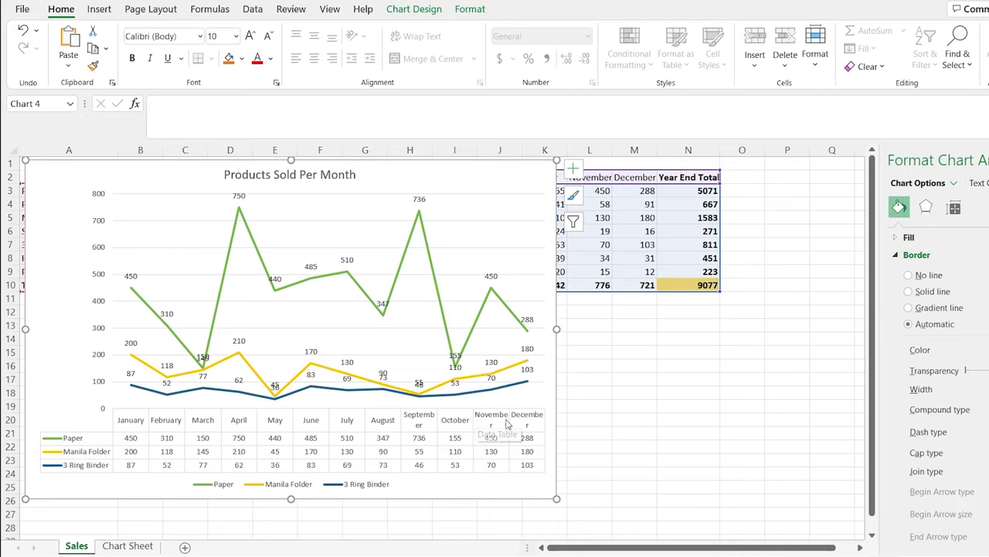
- Remove the data labels and resize the line chart to sit below the sales table, spanning about columns E to M
click(574, 176)
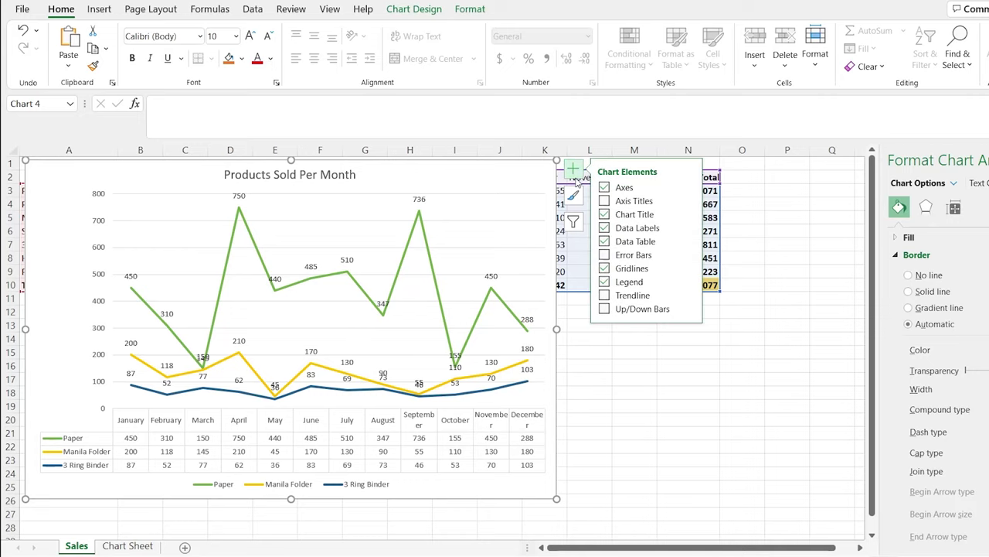
click(604, 228)
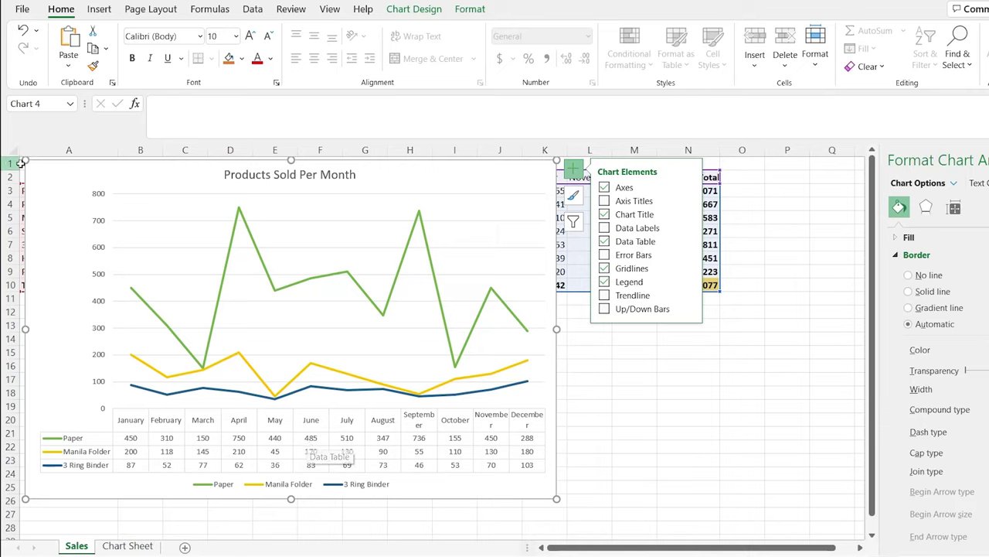
drag(25, 161, 267, 303)
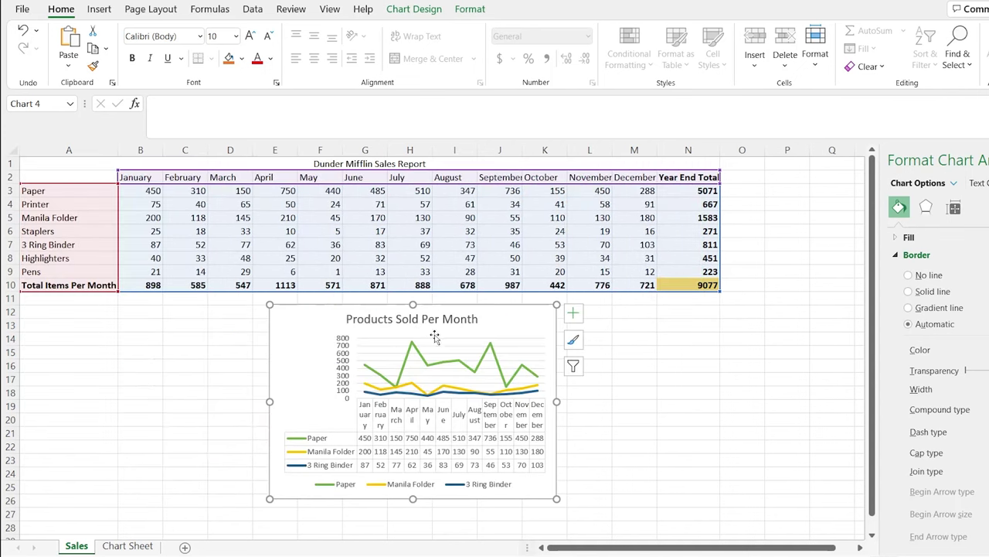
drag(558, 401, 651, 402)
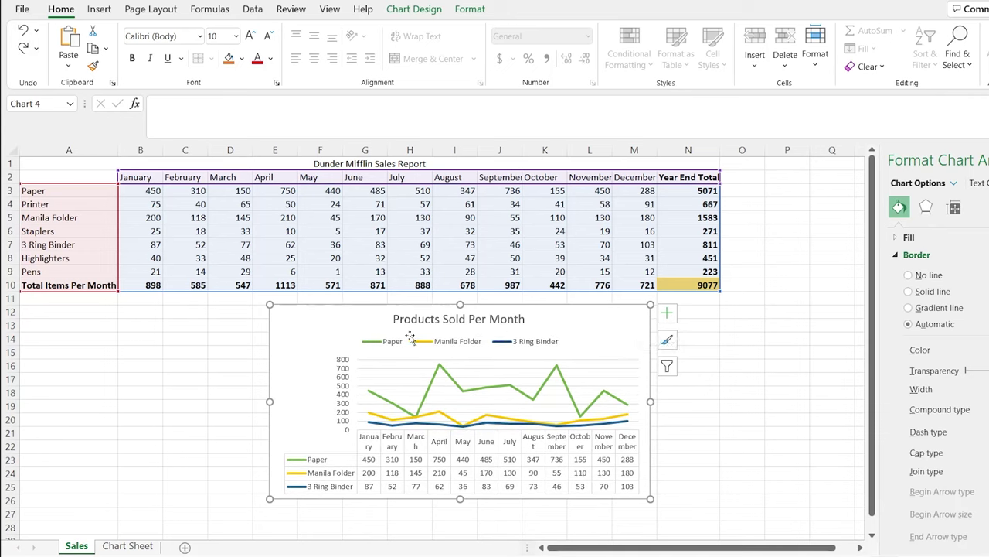
- Reposition the chart legend by hand, centring it between the Products Sold Per Month title and the plot area
click(668, 317)
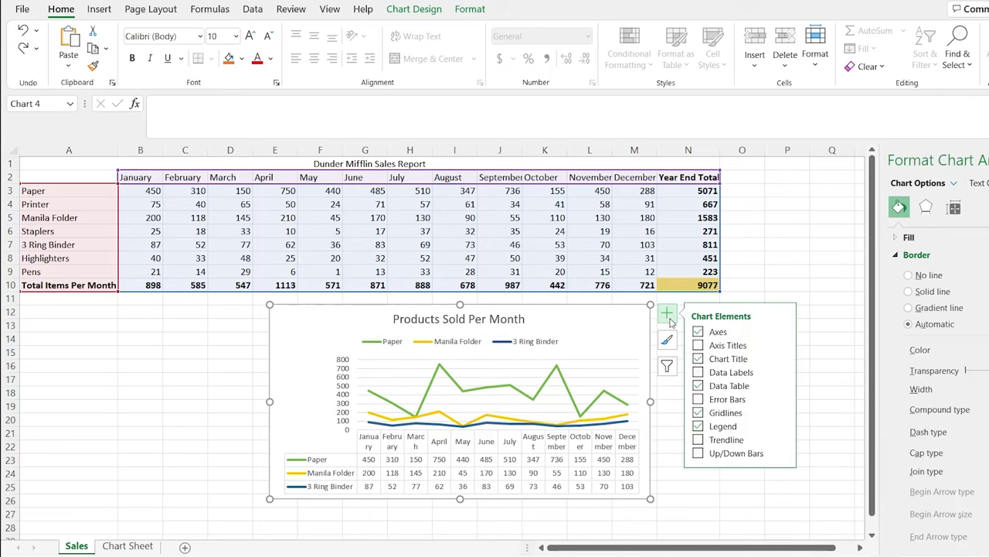
click(568, 341)
drag(553, 333, 599, 303)
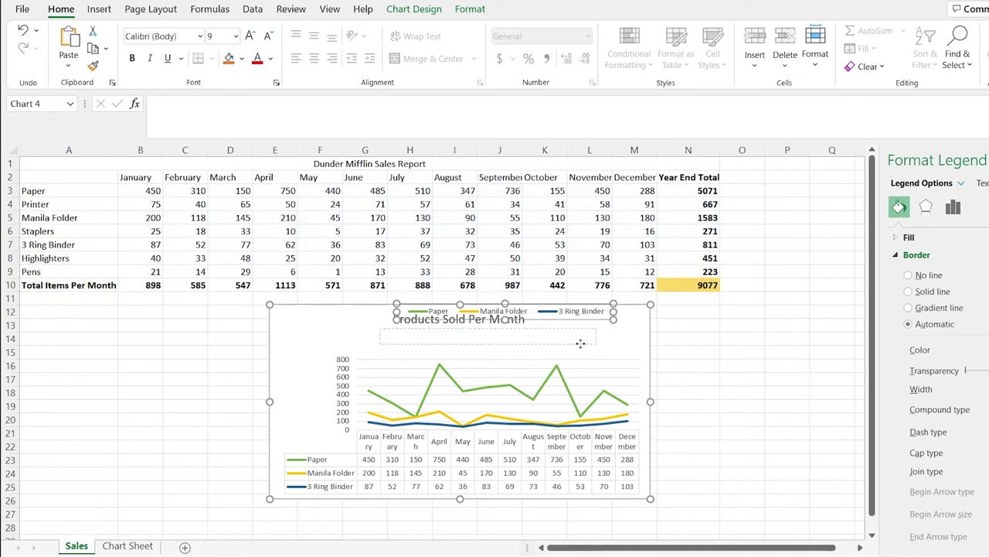
drag(483, 363, 553, 345)
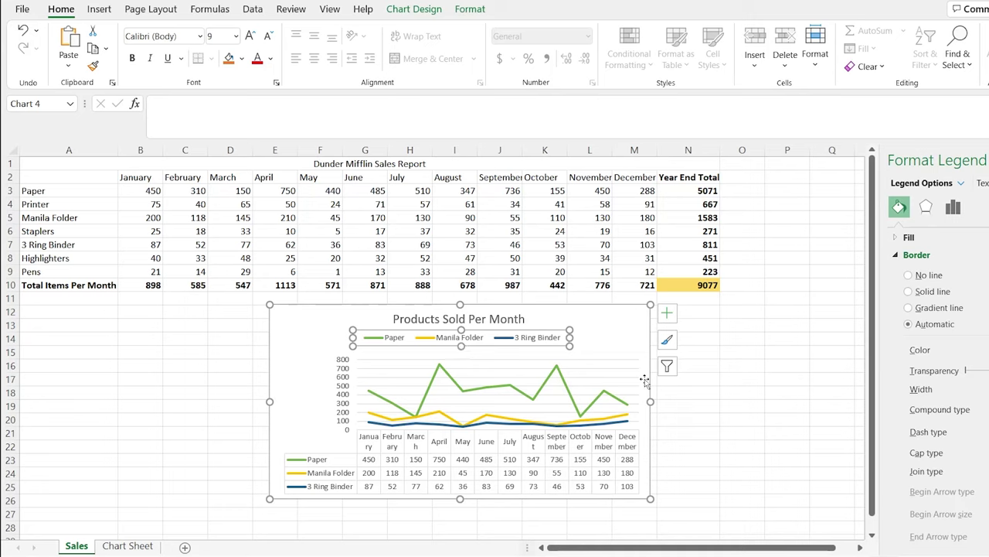
- Open the detailed legend position options for the line chart
click(667, 314)
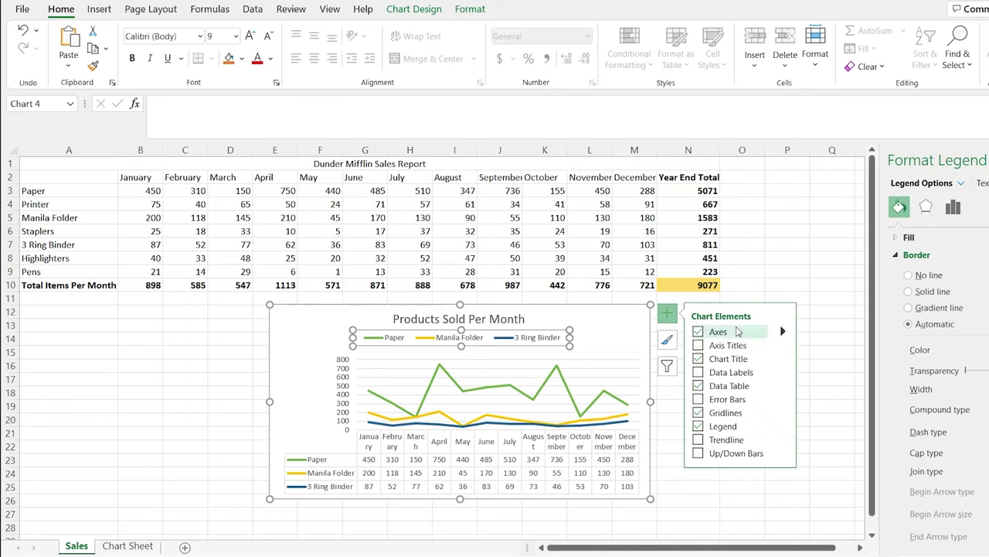
click(783, 426)
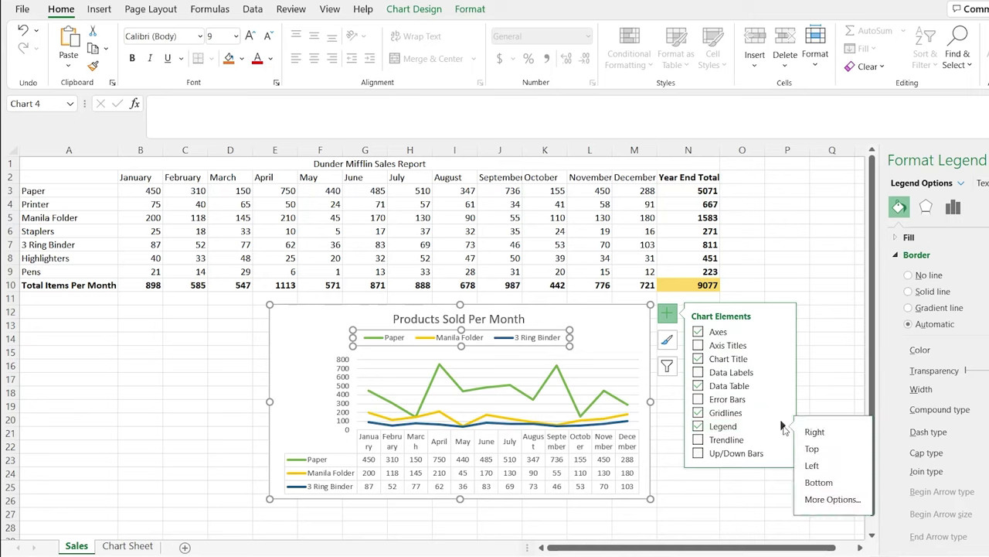
click(833, 499)
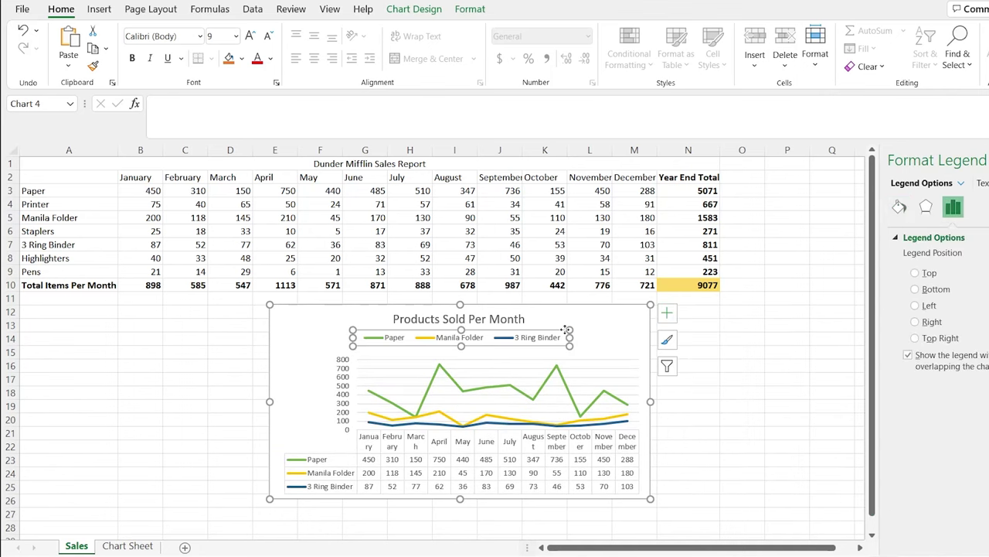
- Set the line chart's legend position to Right and lower it by hand to sit beside the data table
click(667, 312)
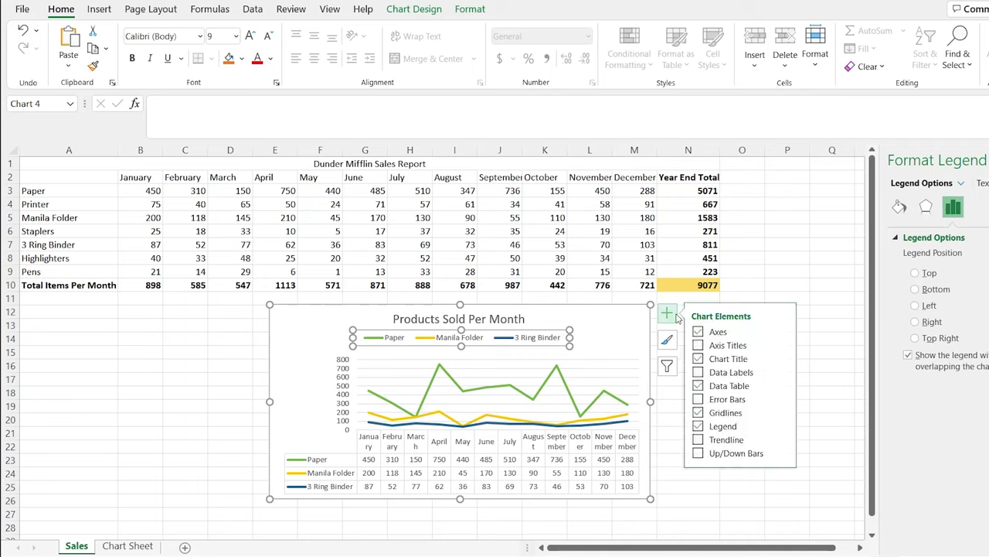
mouse_move(783, 426)
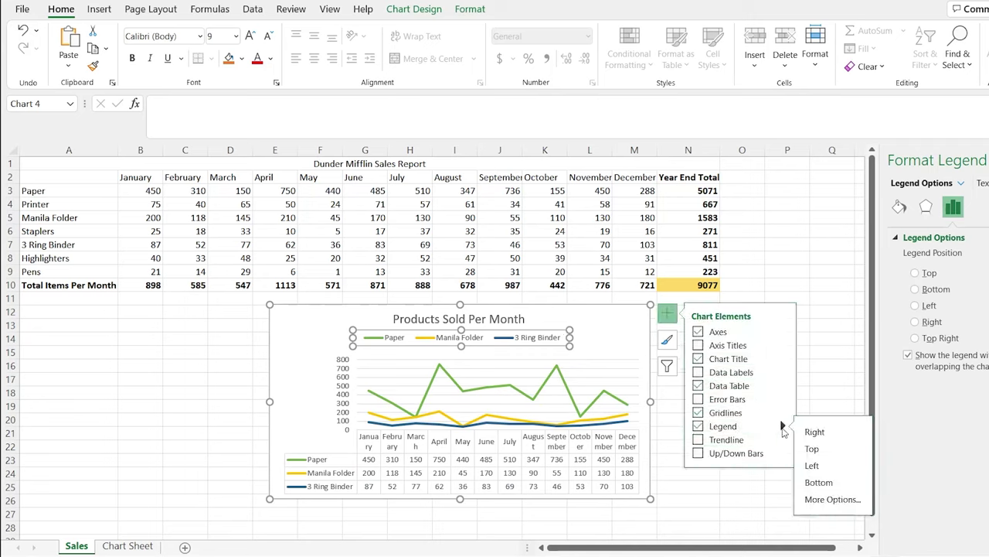
click(815, 431)
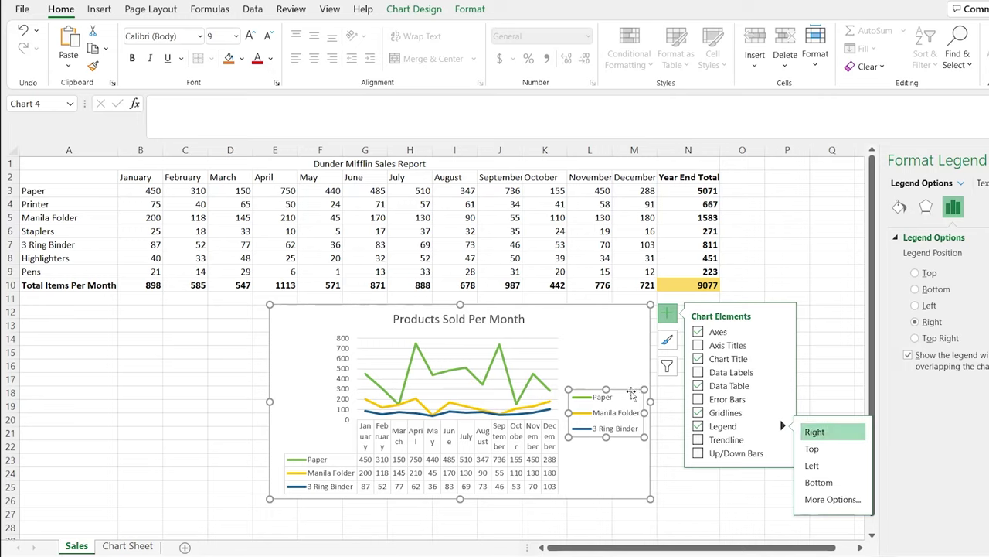
drag(634, 394, 631, 443)
click(601, 371)
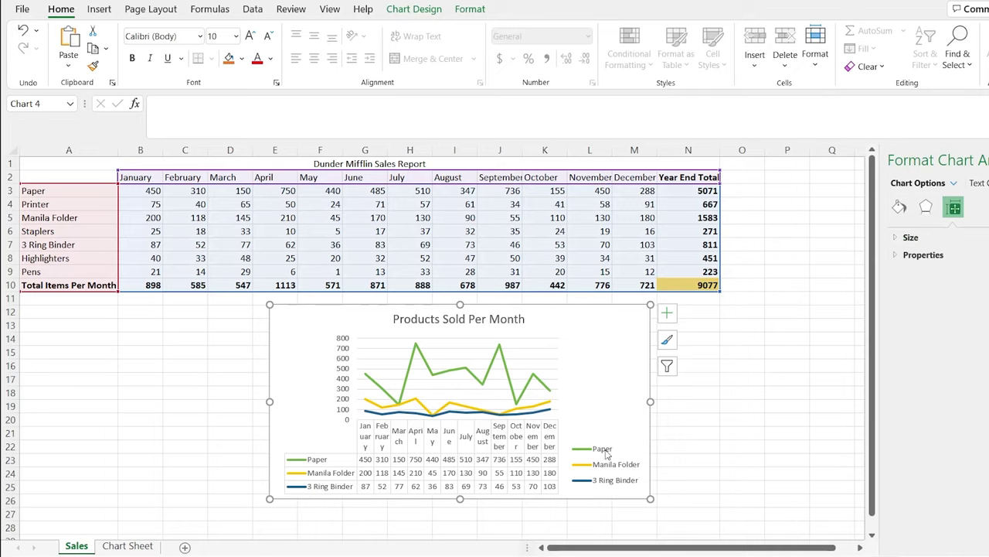
- Try to shift the line chart's plot area slightly toward the right edge of the chart
click(513, 373)
click(517, 348)
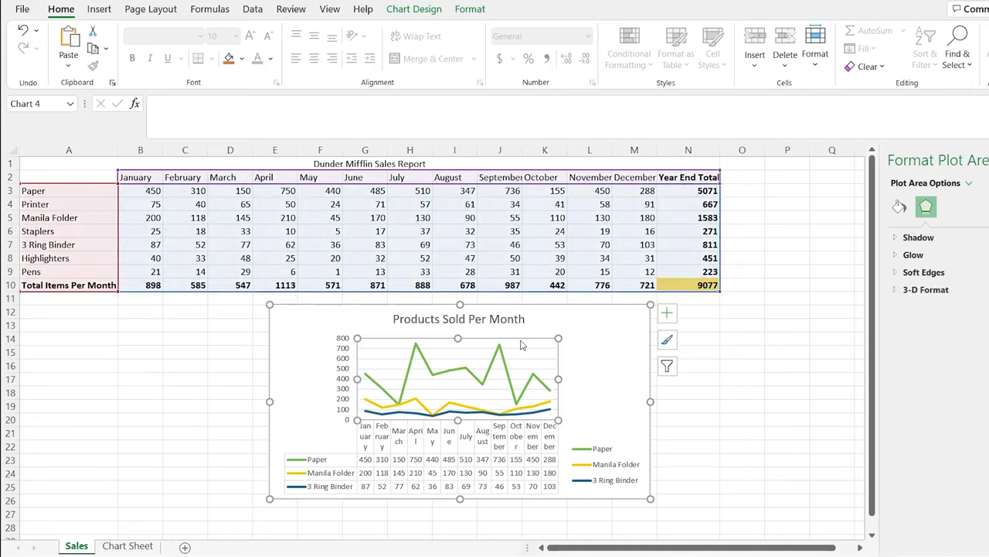
click(522, 345)
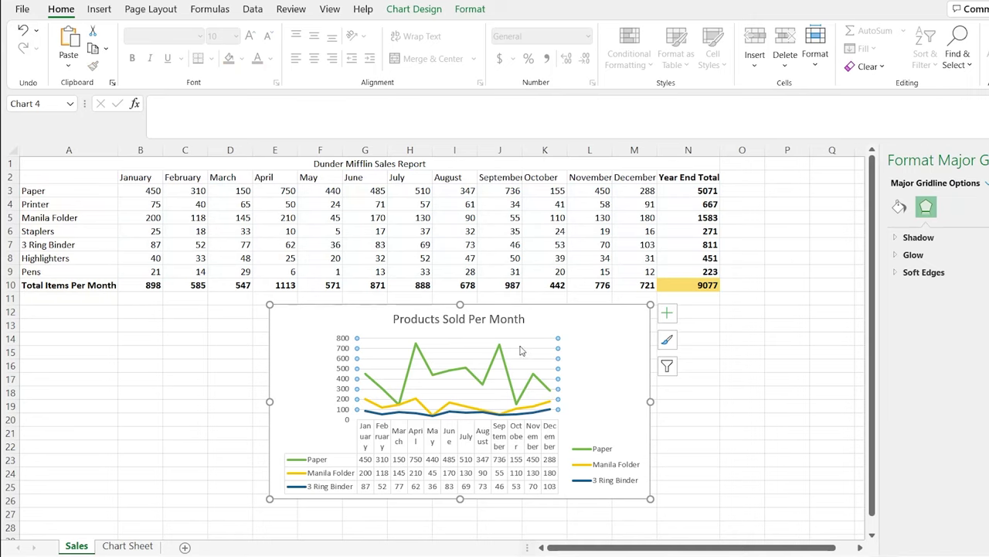
click(521, 348)
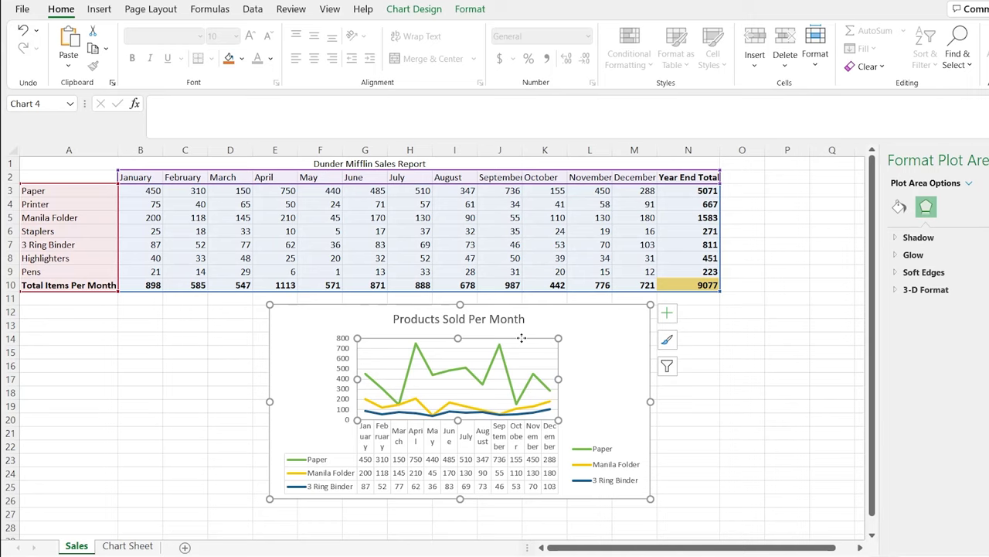
mouse_move(521, 338)
mouse_down()
mouse_move(610, 333)
mouse_move(611, 342)
mouse_move(524, 344)
mouse_move(550, 321)
mouse_move(538, 338)
mouse_up()
- Copy the customized line chart onto the Chart Sheet at cell J18, beside the first line chart and below the 3-D column chart
click(621, 322)
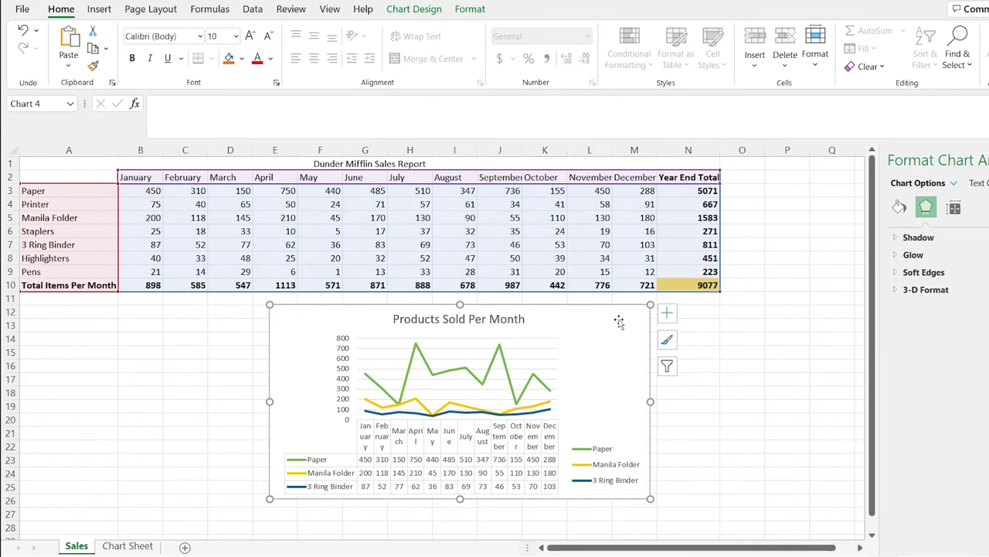
click(136, 547)
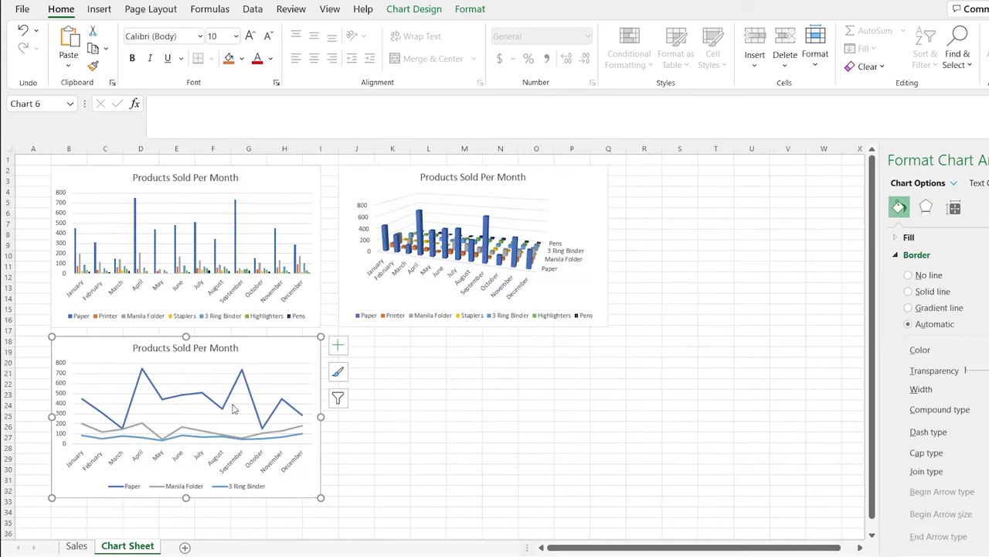
click(358, 338)
key(ctrl+v)
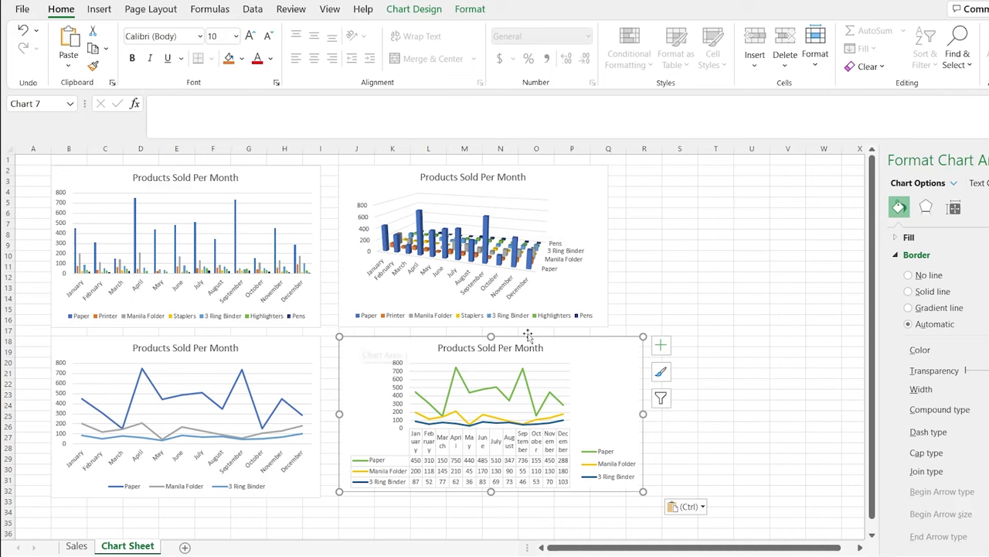
click(650, 290)
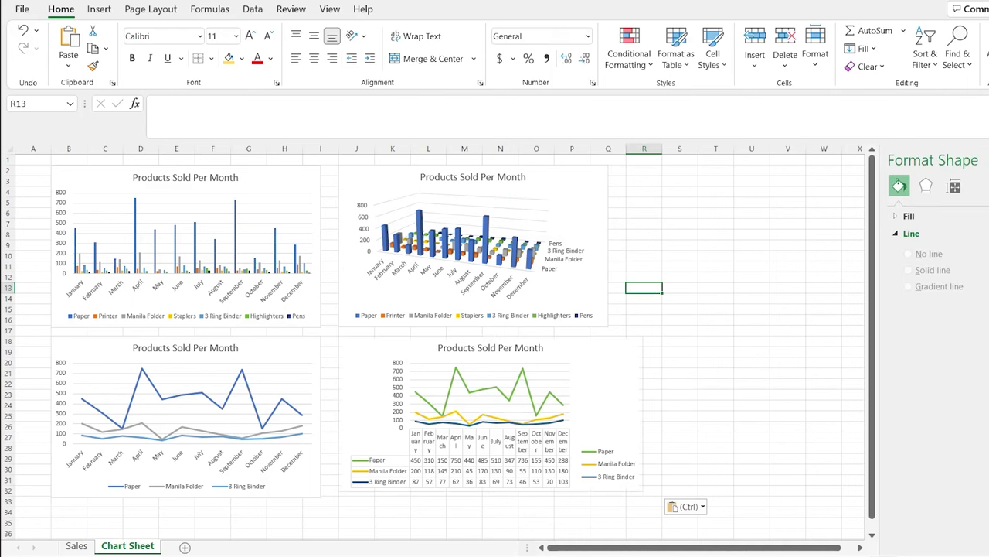
- Return to the Sales sheet and examine the line chart area's border, fill, shadow and glow formatting options
click(77, 546)
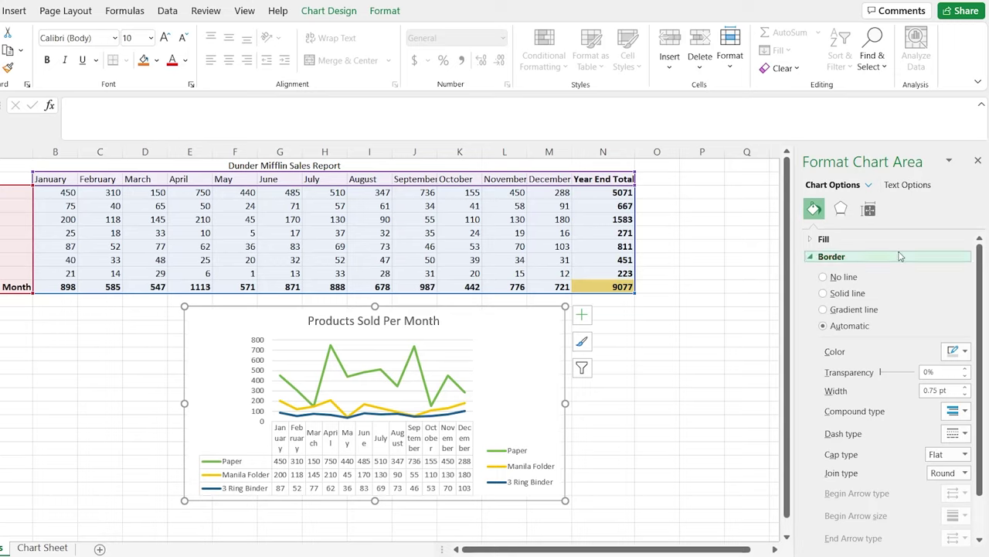
scroll(811, 337, down, 2)
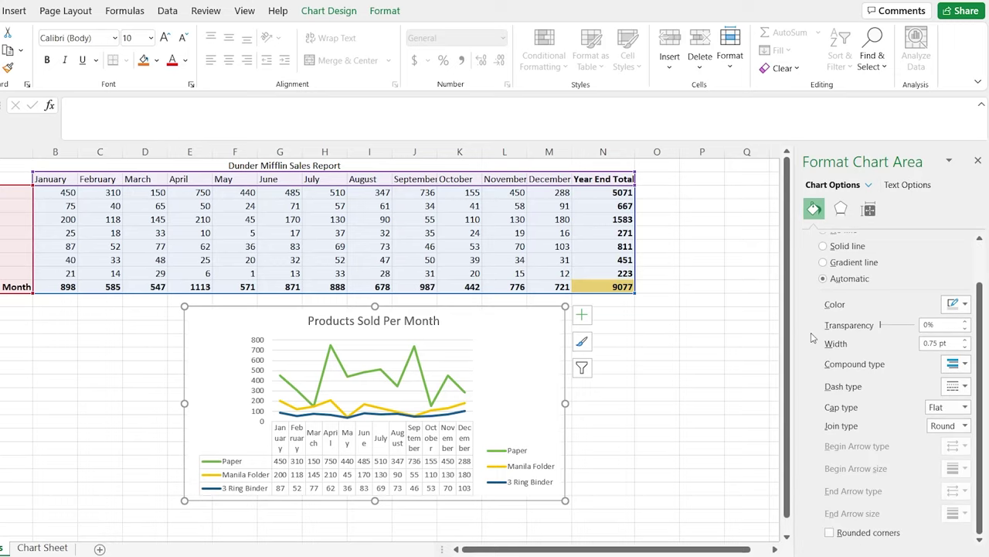
scroll(812, 337, up, 2)
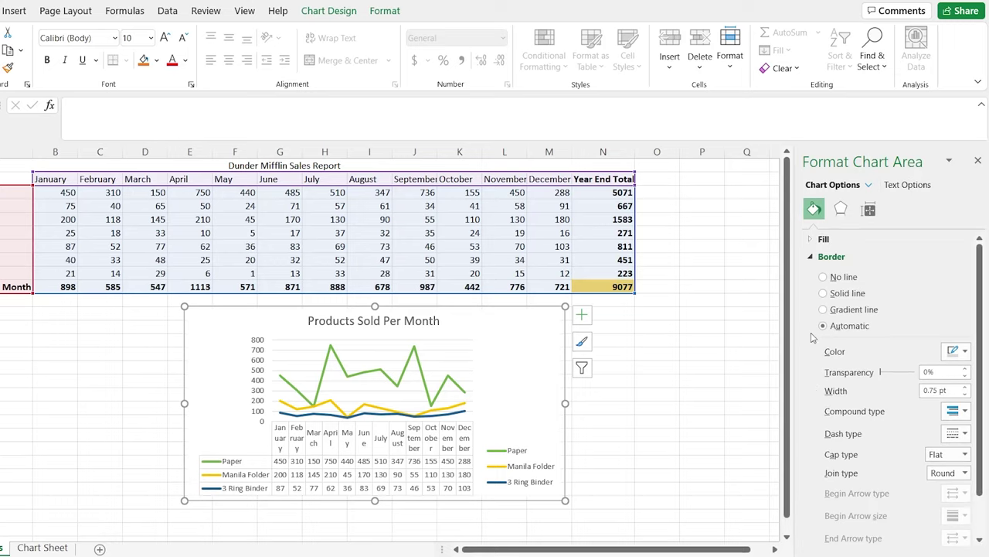
click(812, 257)
click(812, 243)
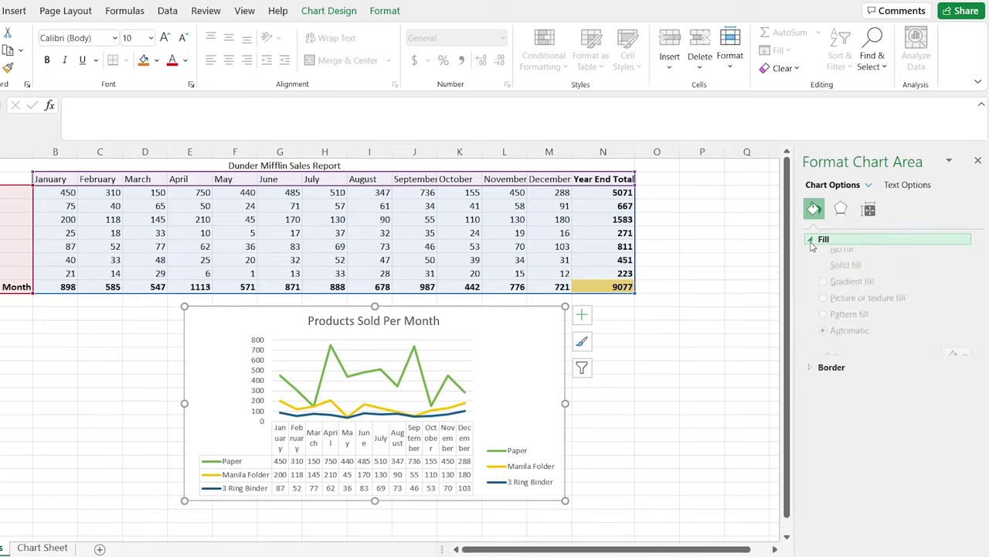
click(841, 209)
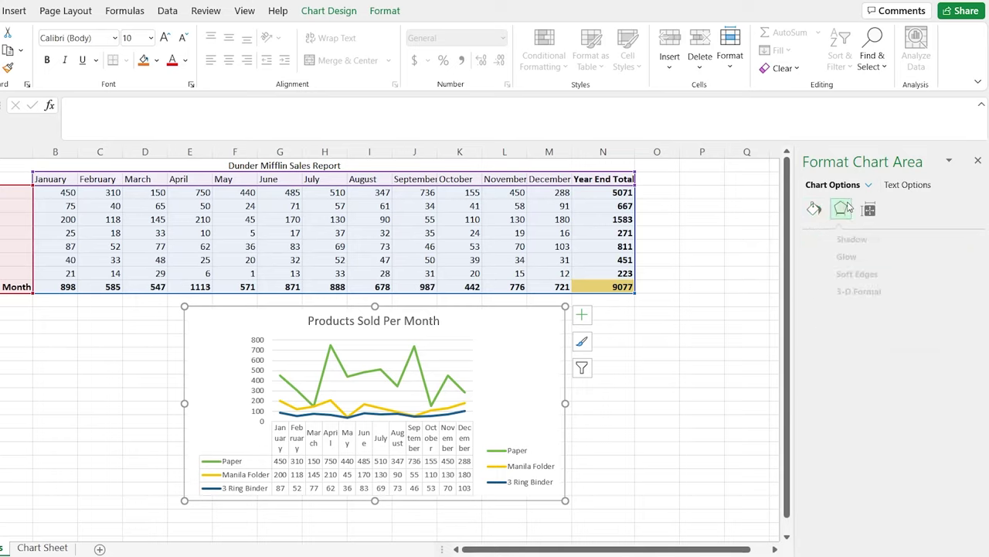
click(812, 241)
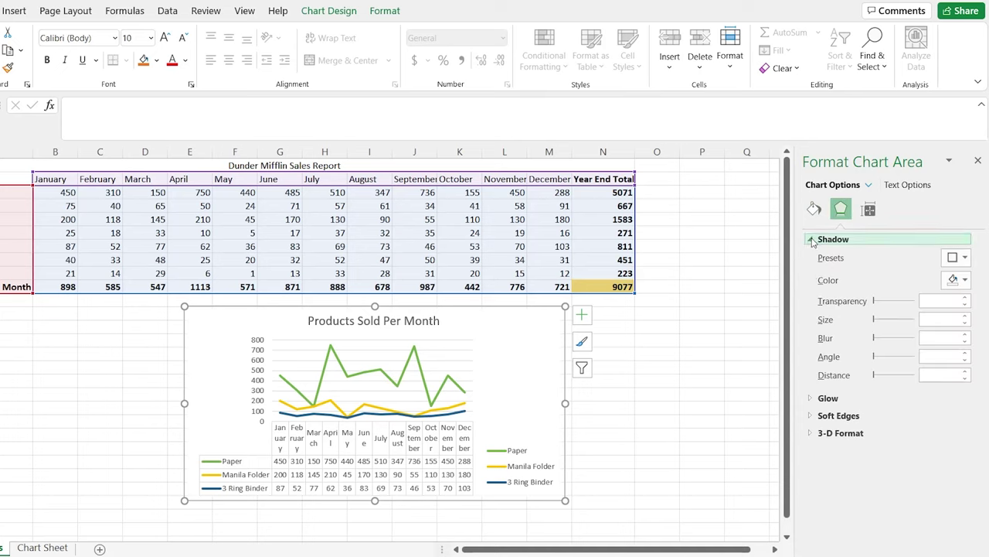
click(812, 398)
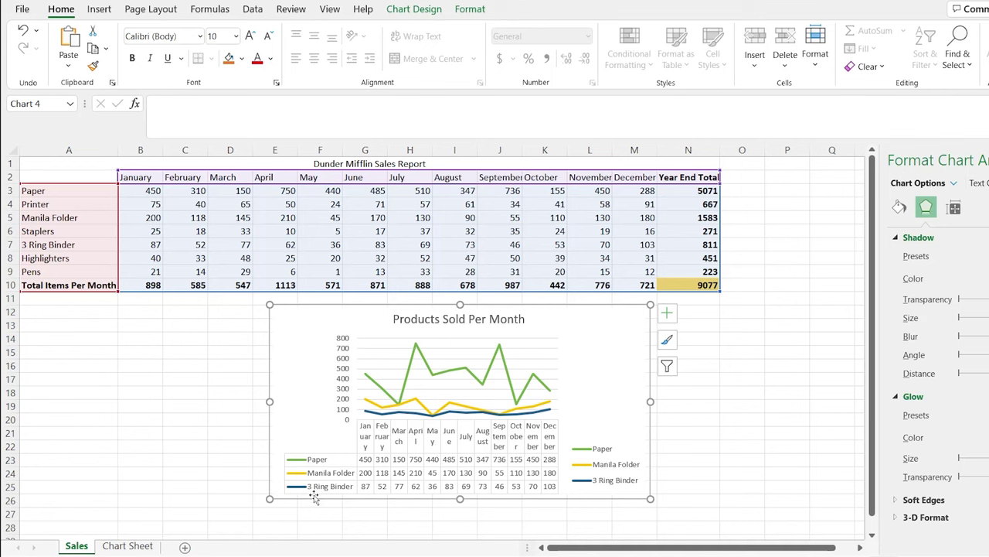
- Look over the charts on the Chart Sheet, then preview the Pie and Doughnut types for the line chart on the Sales sheet
click(123, 548)
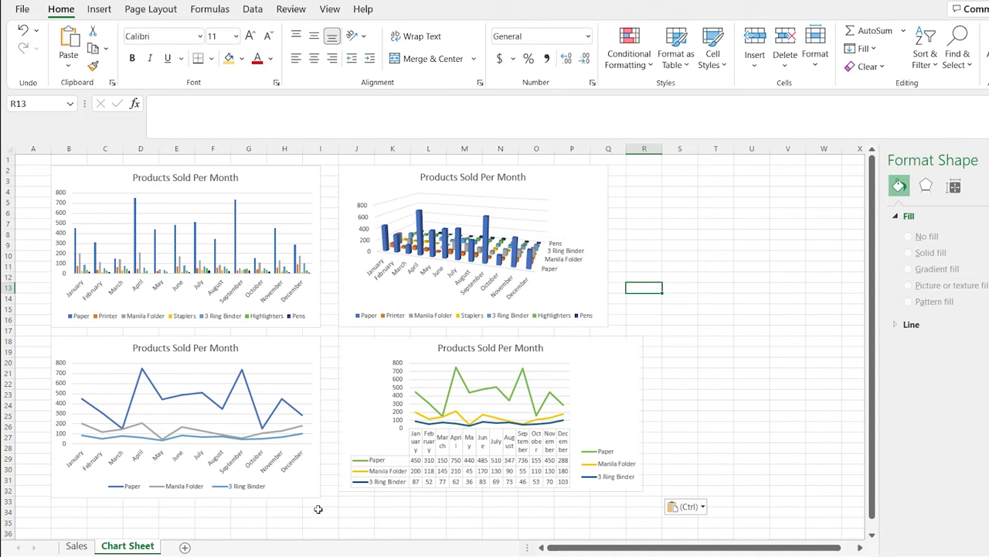
click(75, 546)
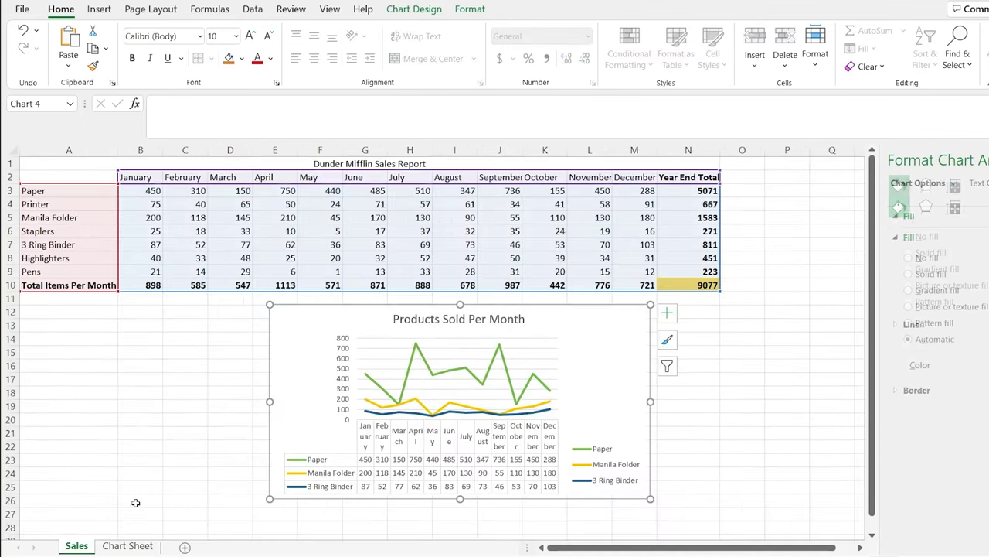
click(414, 9)
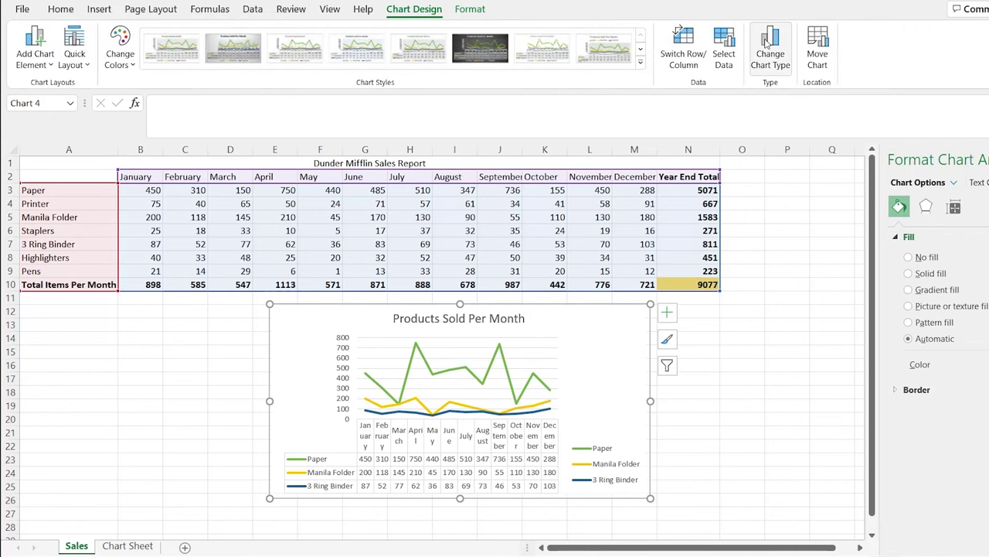
click(768, 42)
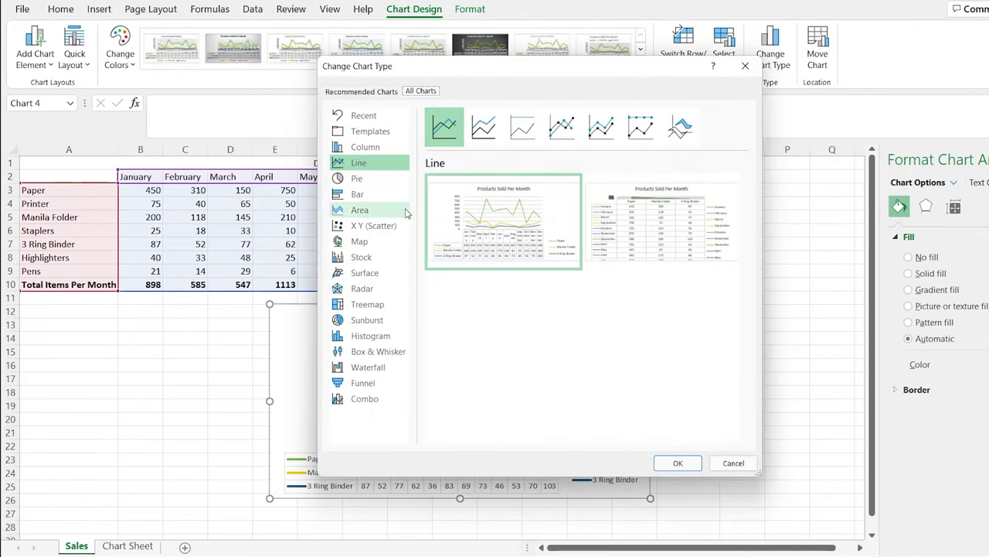
click(383, 180)
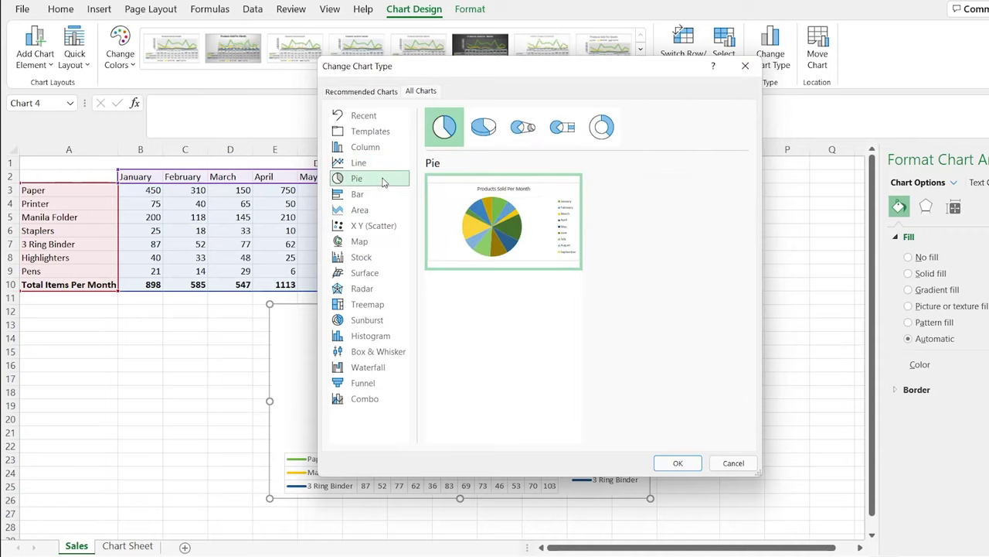
click(597, 135)
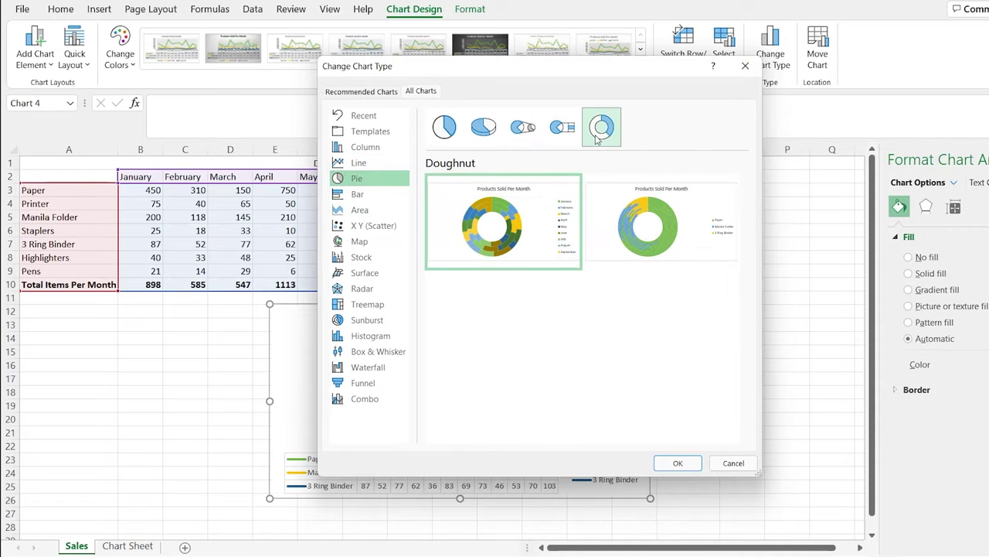
mouse_move(622, 211)
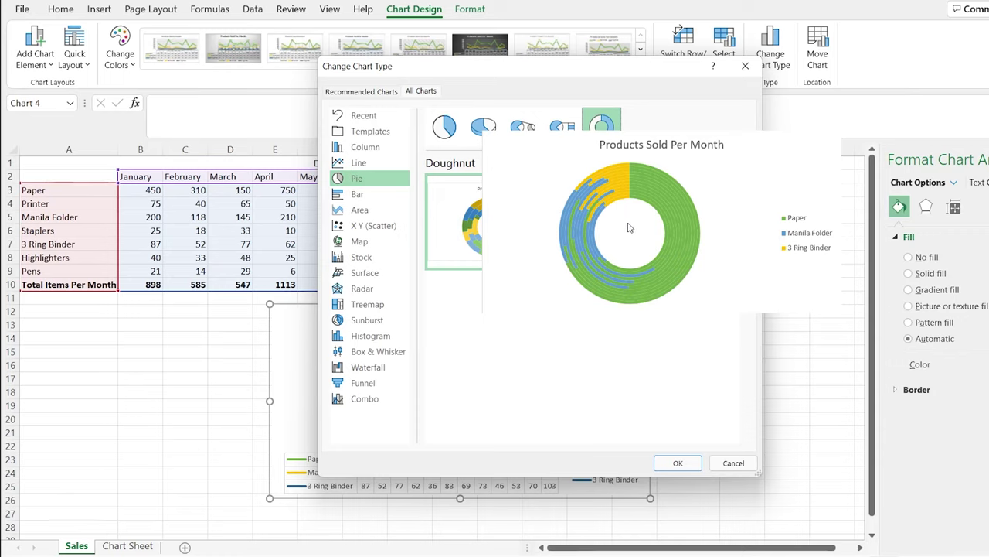
click(445, 126)
- Preview the Bar, Box & Whisker, Waterfall and Column types, keep the chart type unchanged, and return to the Chart Sheet
click(372, 196)
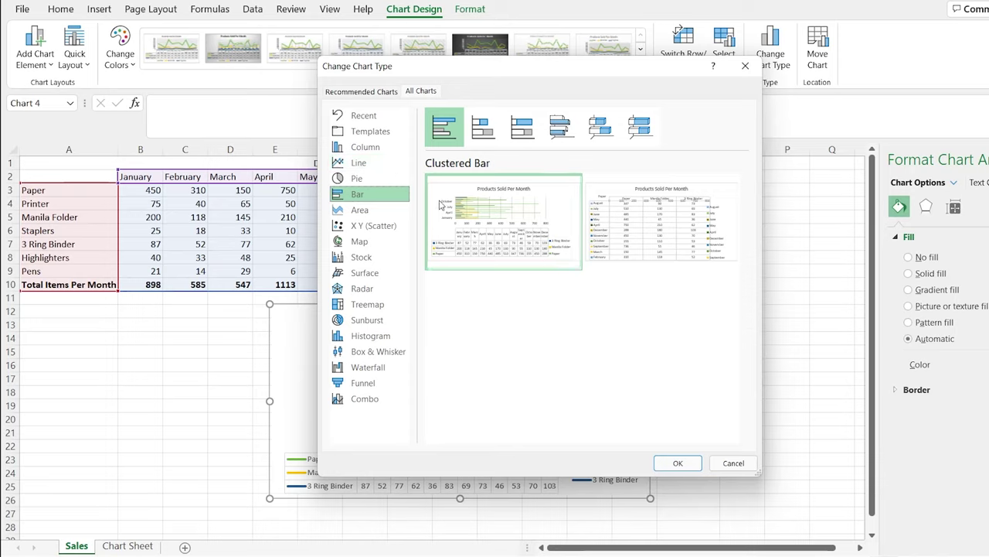
mouse_move(477, 215)
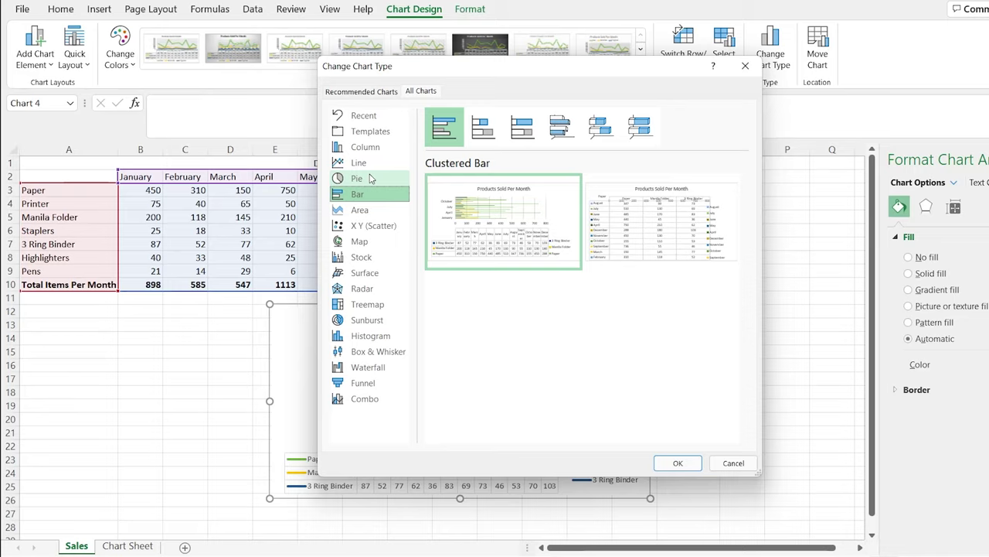
click(379, 351)
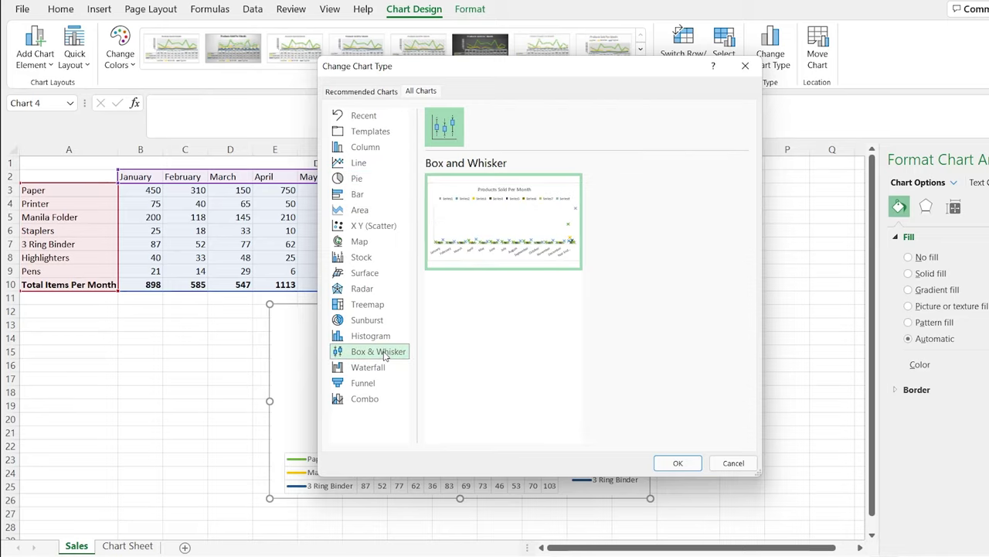
click(385, 367)
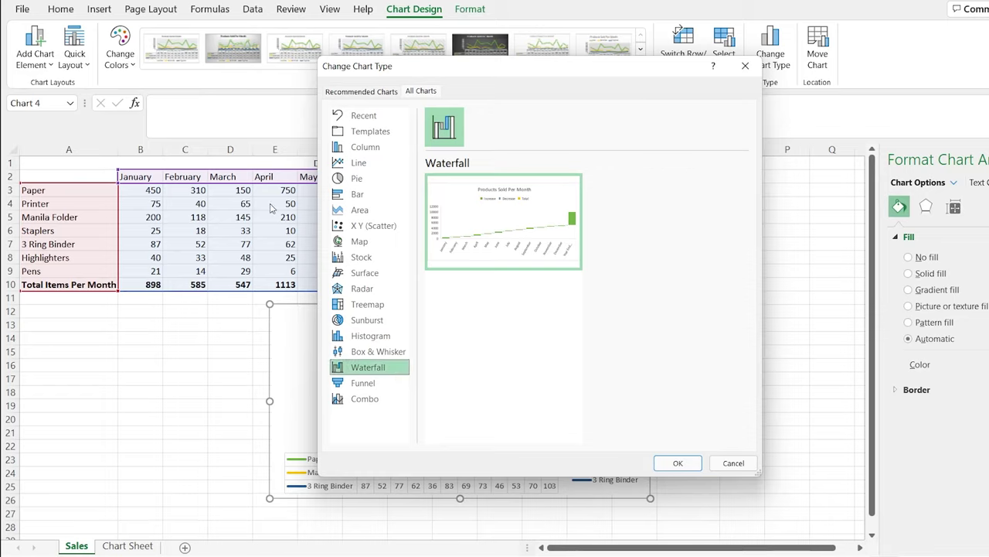
click(393, 149)
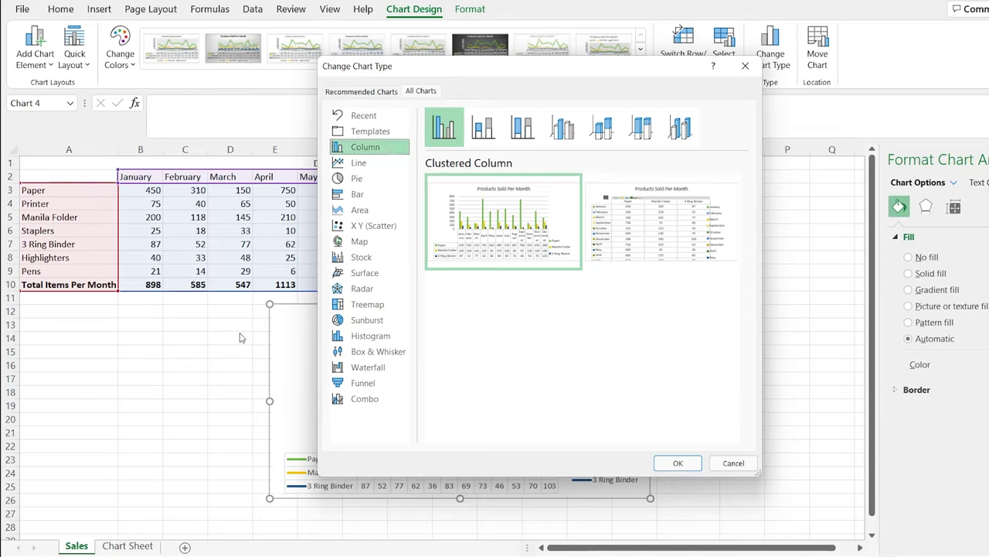
click(734, 463)
click(127, 546)
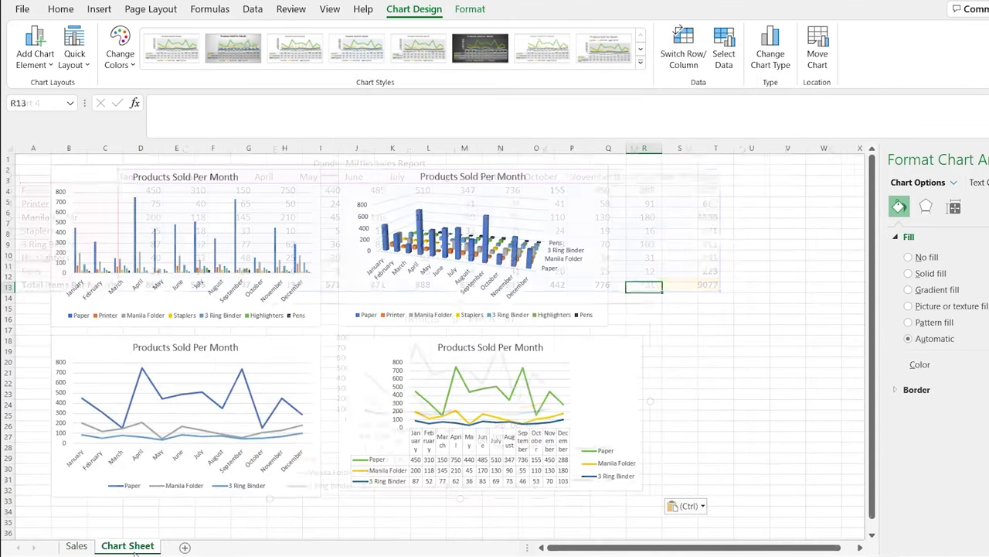
key(Escape)
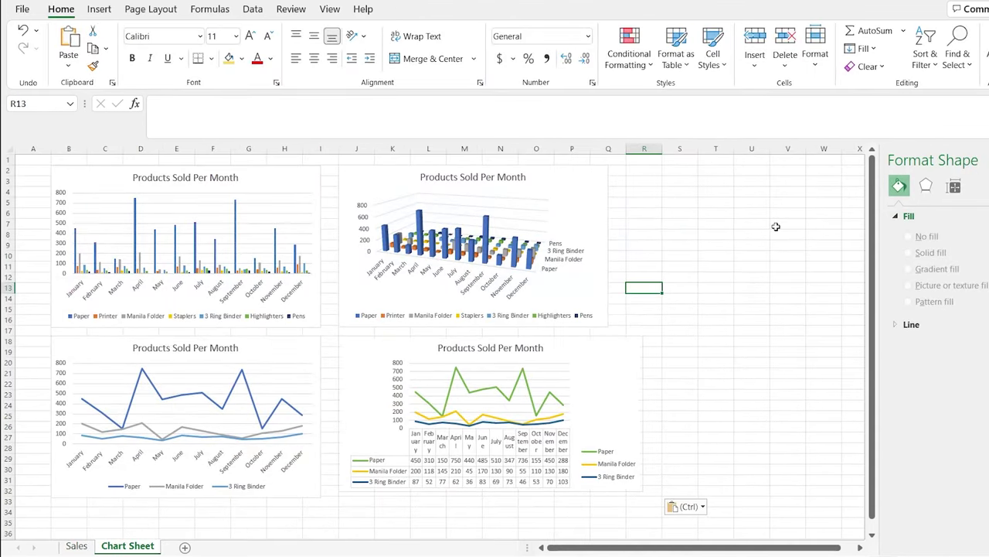